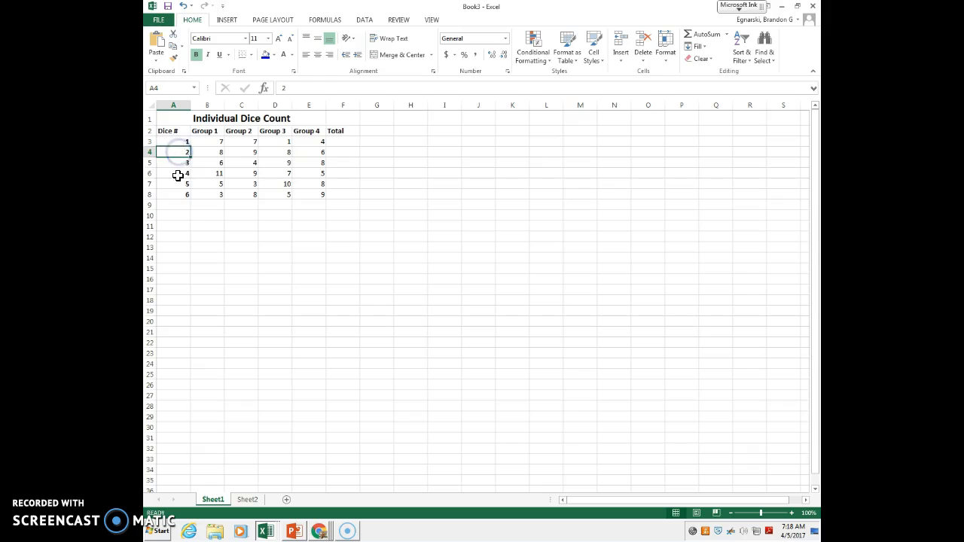
# Examine the Total Count Rolled table on Sheet2 and the Individual Dice Count table on Sheet1, including its first dice row.
pyautogui.click(249, 500)
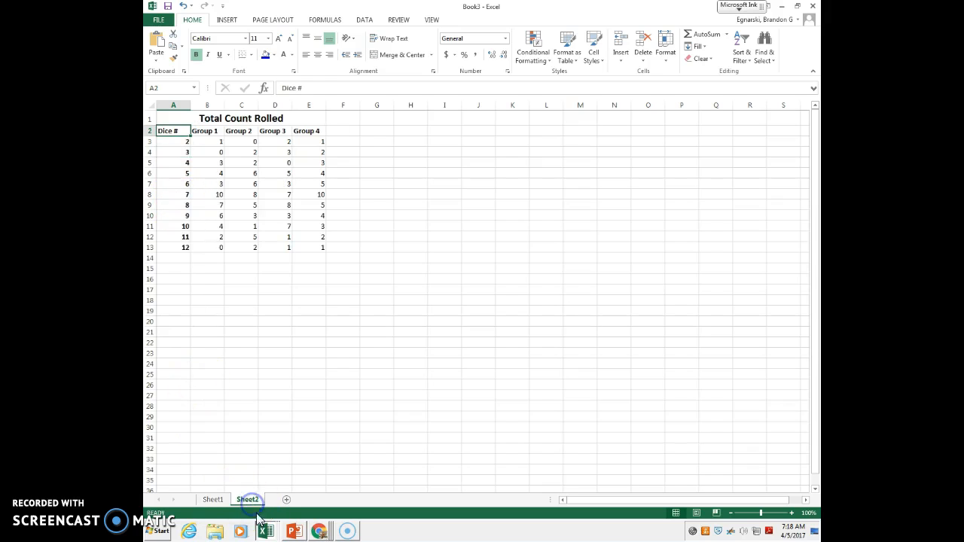
pyautogui.moveTo(174, 156); pyautogui.dragTo(170, 249)
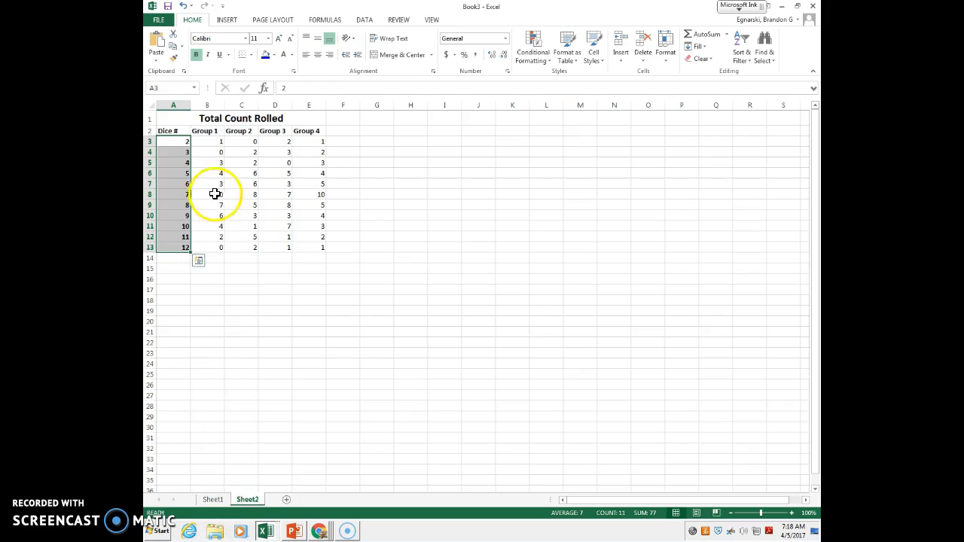
pyautogui.moveTo(214, 142); pyautogui.dragTo(201, 248)
pyautogui.moveTo(253, 143); pyautogui.dragTo(321, 244)
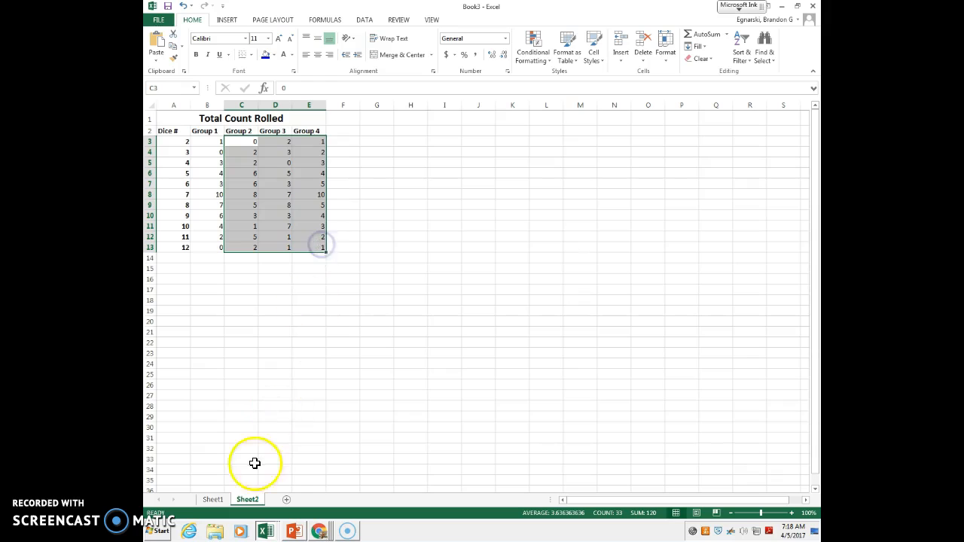
pyautogui.click(210, 117)
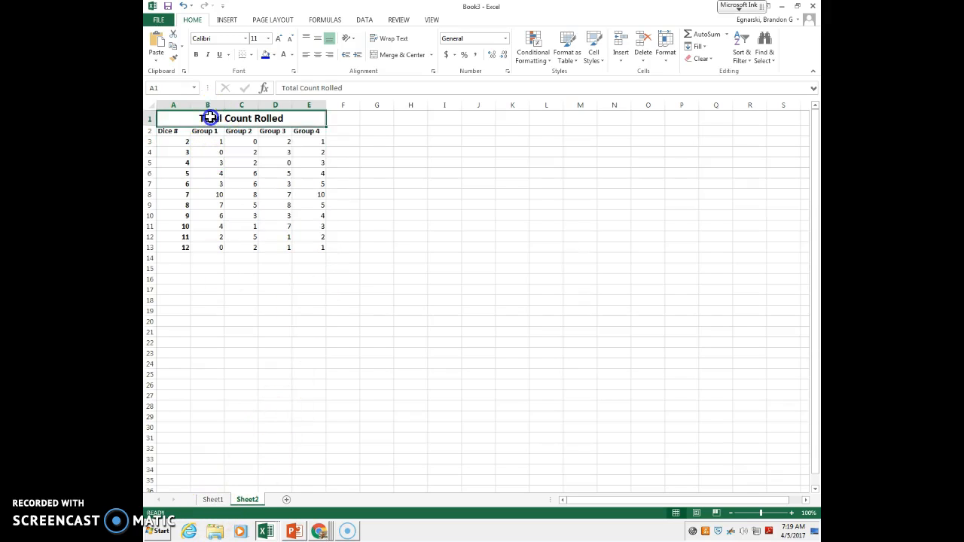
pyautogui.click(214, 500)
pyautogui.click(224, 120)
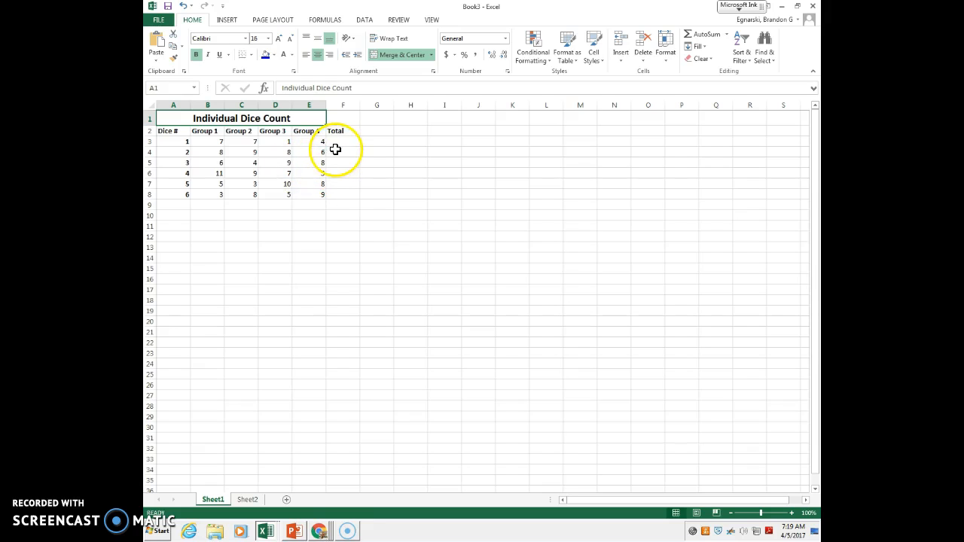
pyautogui.moveTo(176, 143); pyautogui.dragTo(318, 143)
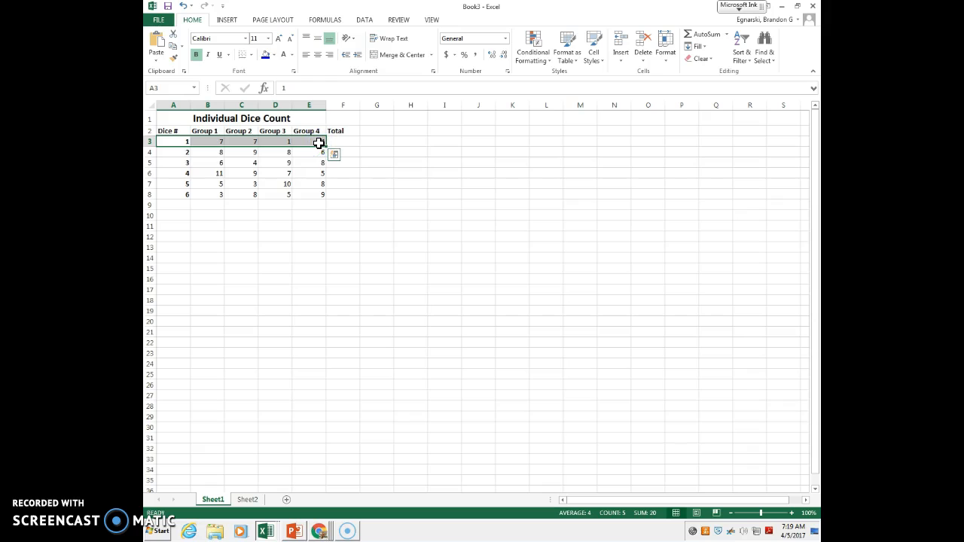
pyautogui.click(219, 141)
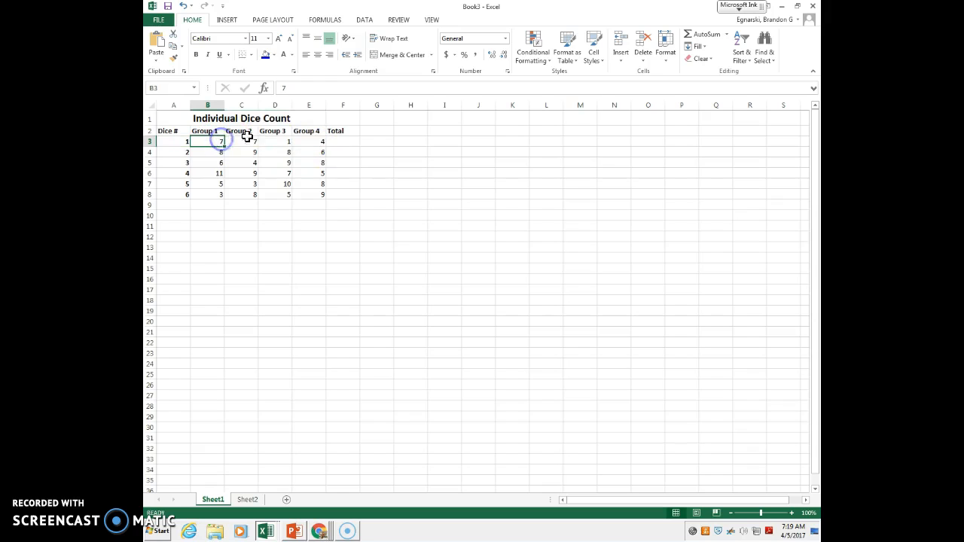
# Browse the functions available for the Total cell F3 across all categories, and cancel without inserting one.
pyautogui.click(337, 143)
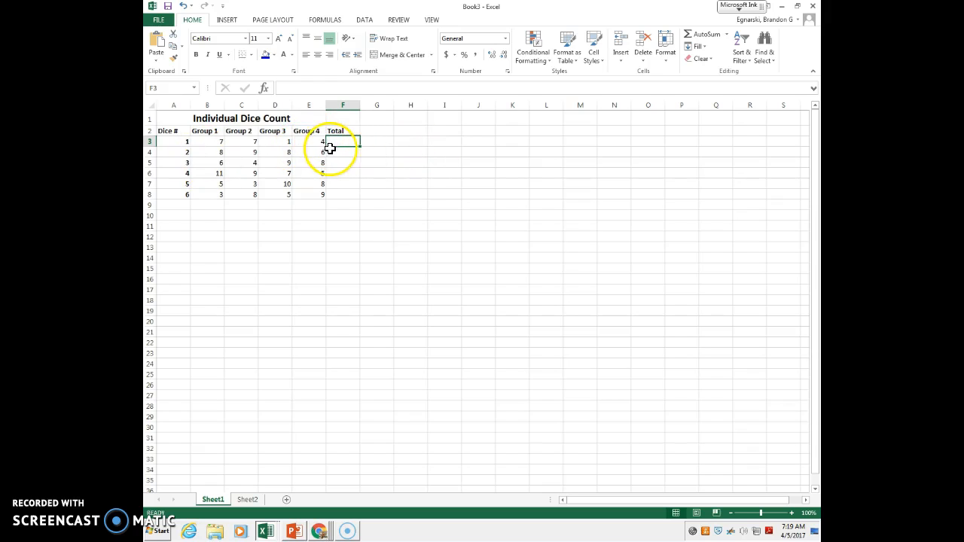
pyautogui.click(724, 37)
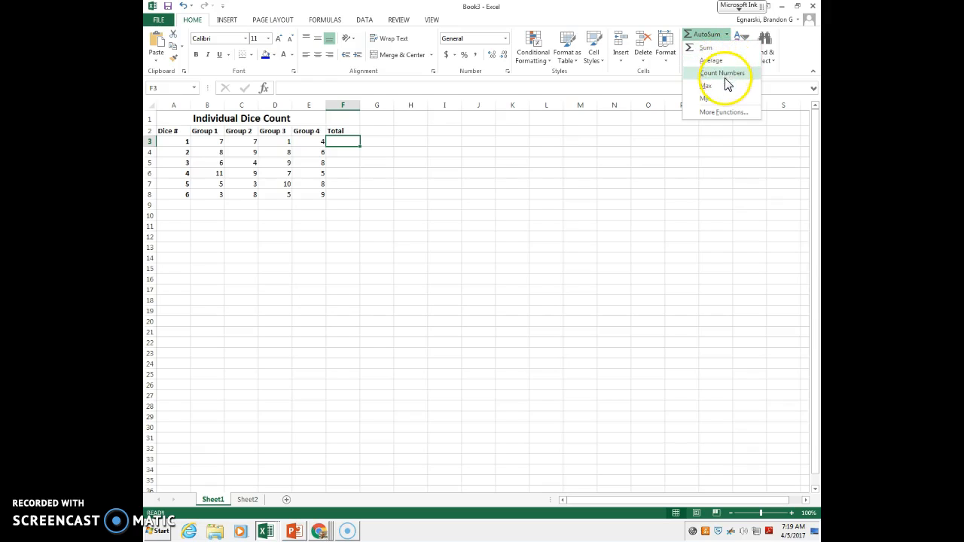
pyautogui.click(712, 118)
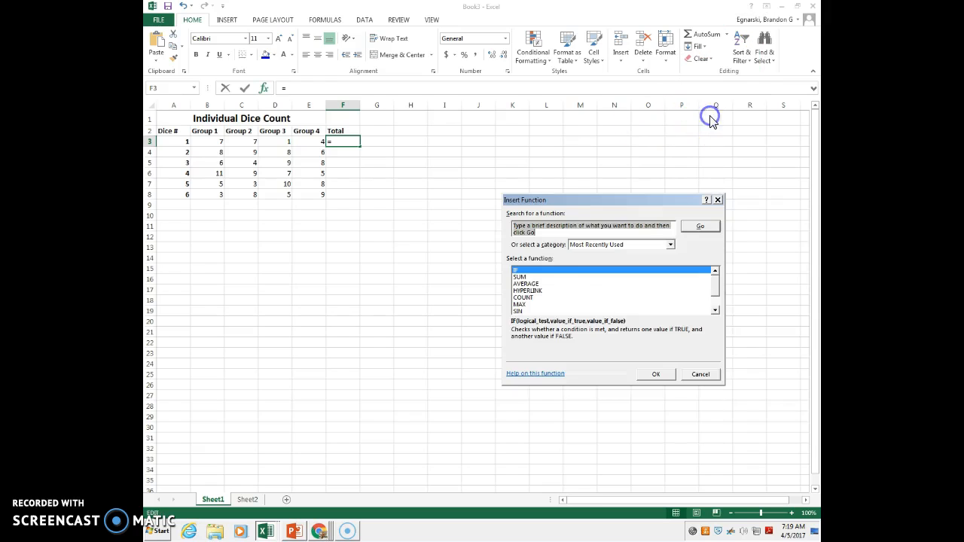
pyautogui.click(716, 292)
pyautogui.click(670, 244)
pyautogui.scroll(-3, 655, 273)
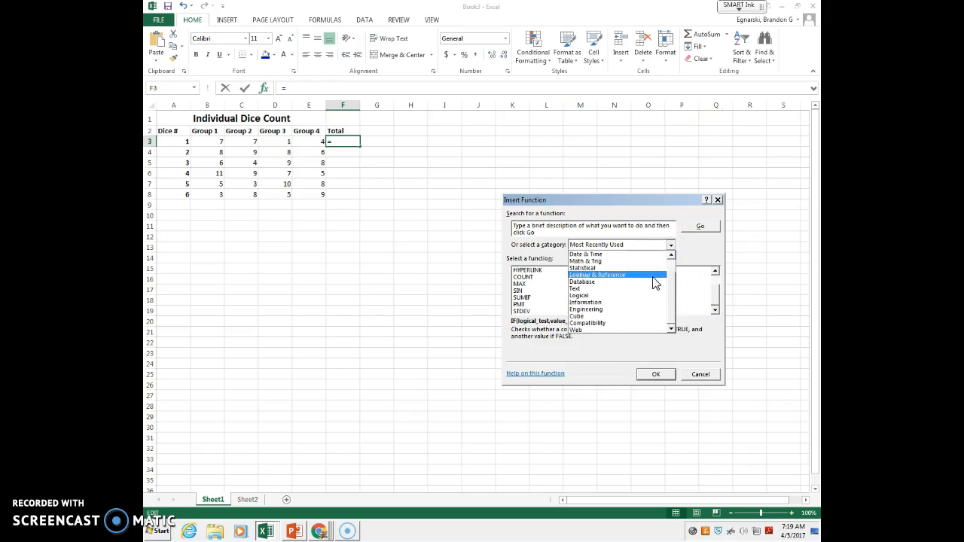
pyautogui.scroll(3, 639, 317)
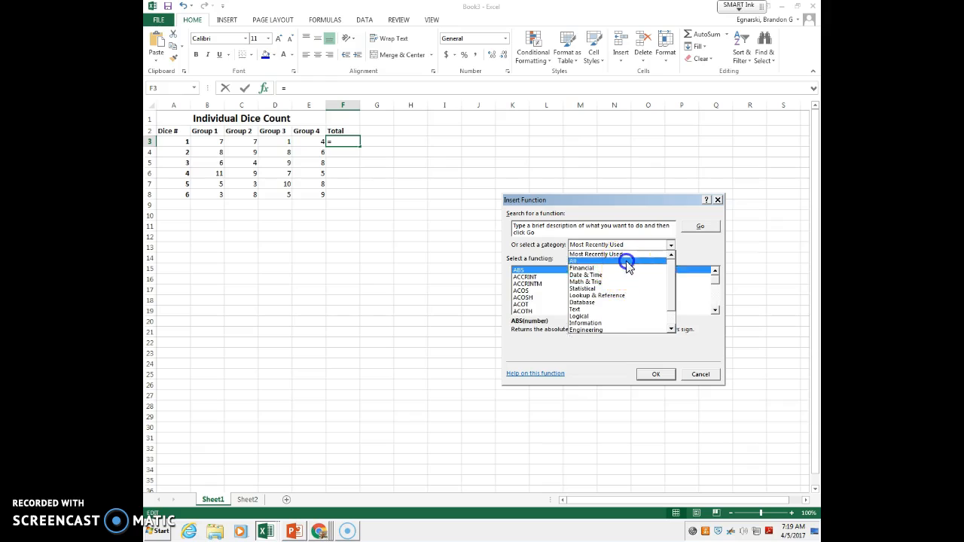
pyautogui.click(625, 260)
pyautogui.moveTo(717, 282)
pyautogui.mouseDown()
pyautogui.moveTo(717, 310)
pyautogui.moveTo(711, 267)
pyautogui.mouseUp()
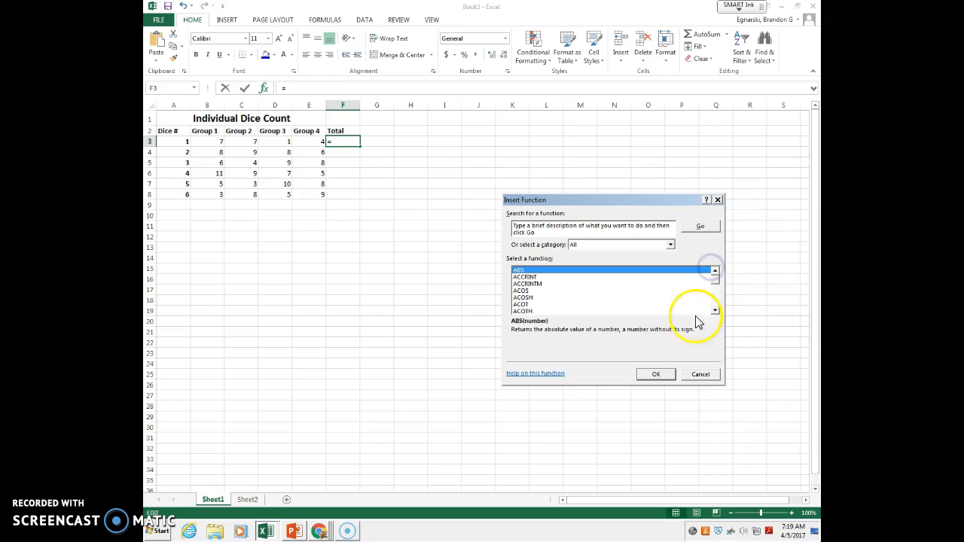
pyautogui.click(700, 375)
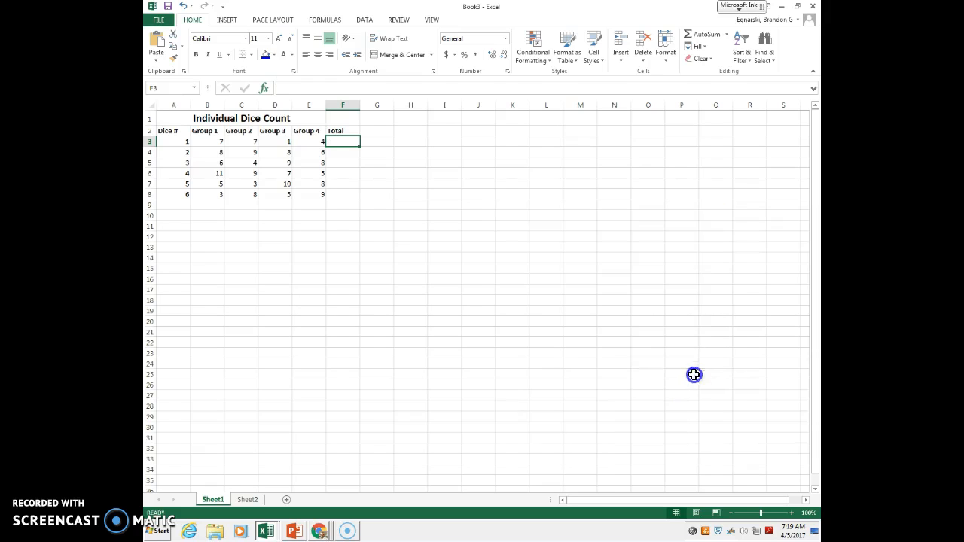
# Try to total row 3 in F3 with AutoSum over A3:E3, and inspect the parts of the formula.
pyautogui.click(707, 36)
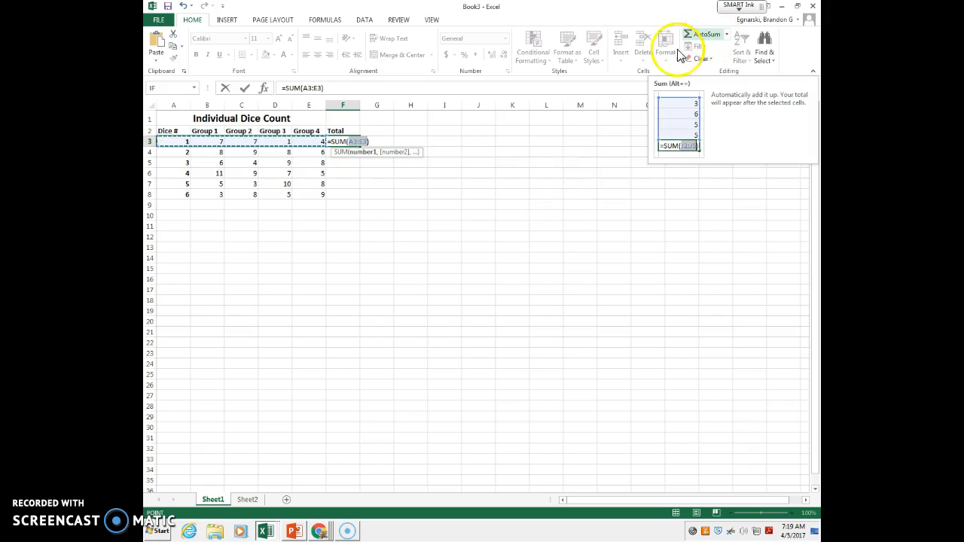
pyautogui.click(364, 143)
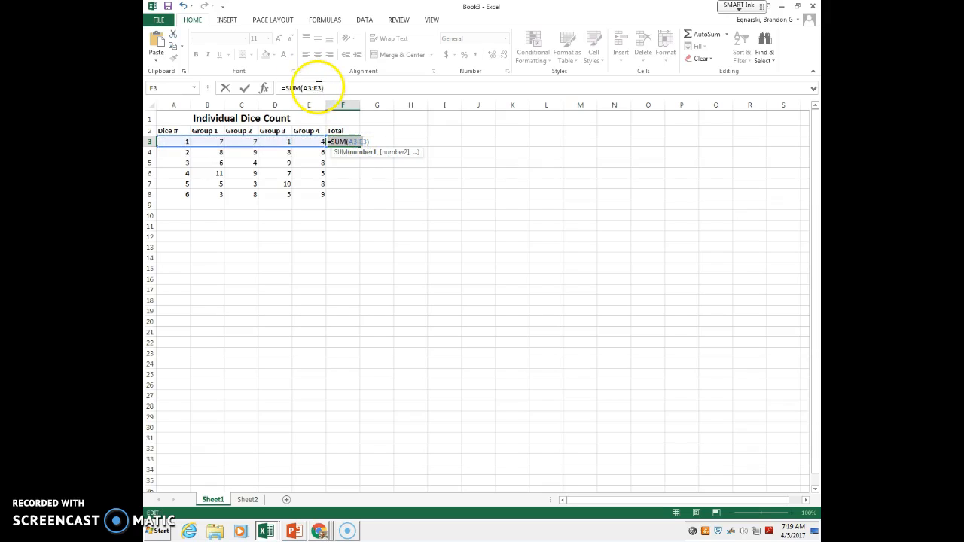
pyautogui.click(278, 89)
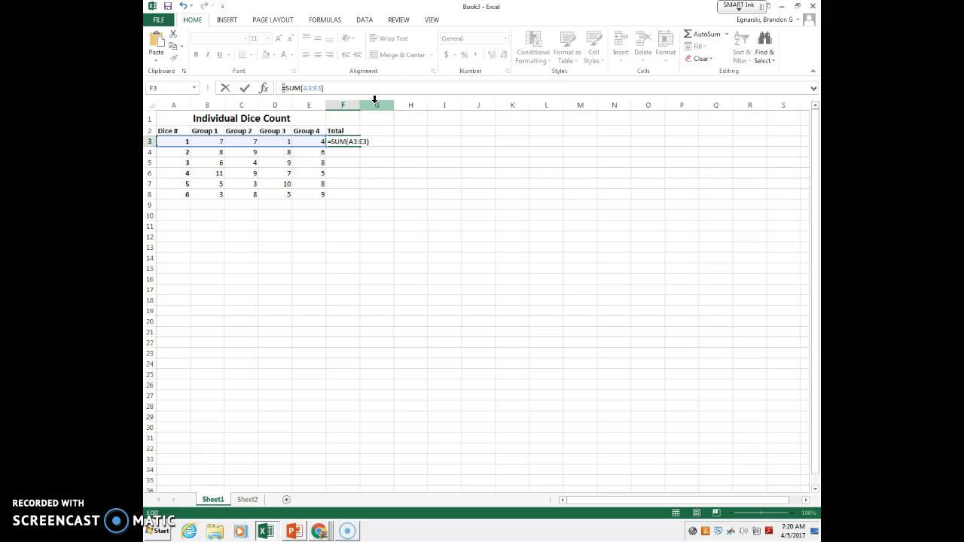
pyautogui.click(354, 90)
pyautogui.click(304, 89)
pyautogui.click(305, 88)
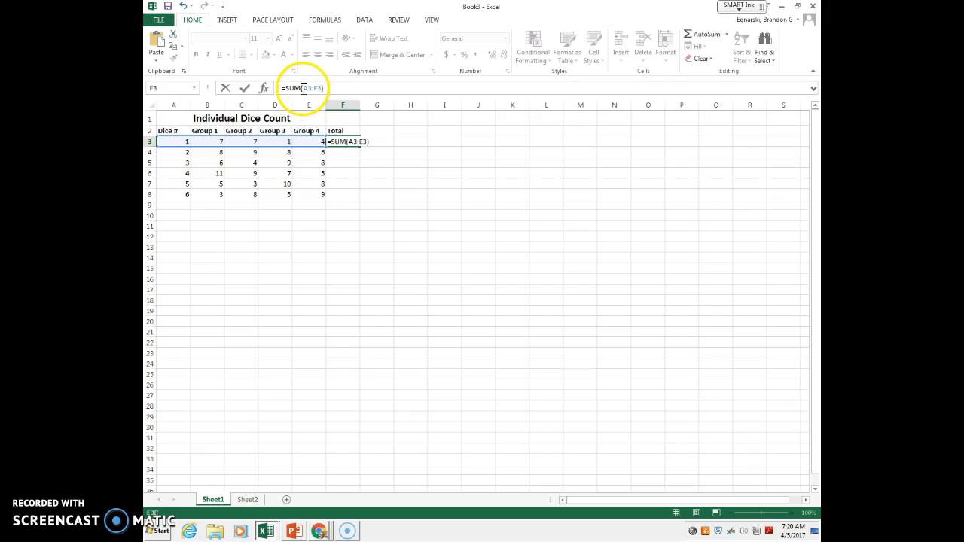
pyautogui.click(301, 89)
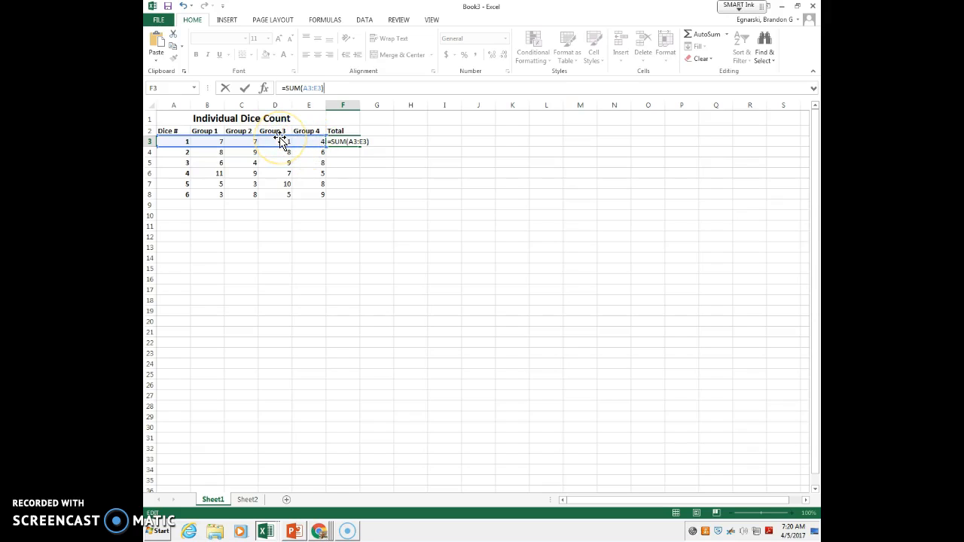
# Highlight the dice numbers in A3:A8 and undo the total in F3 that includes column A.
pyautogui.moveTo(182, 139); pyautogui.dragTo(181, 192)
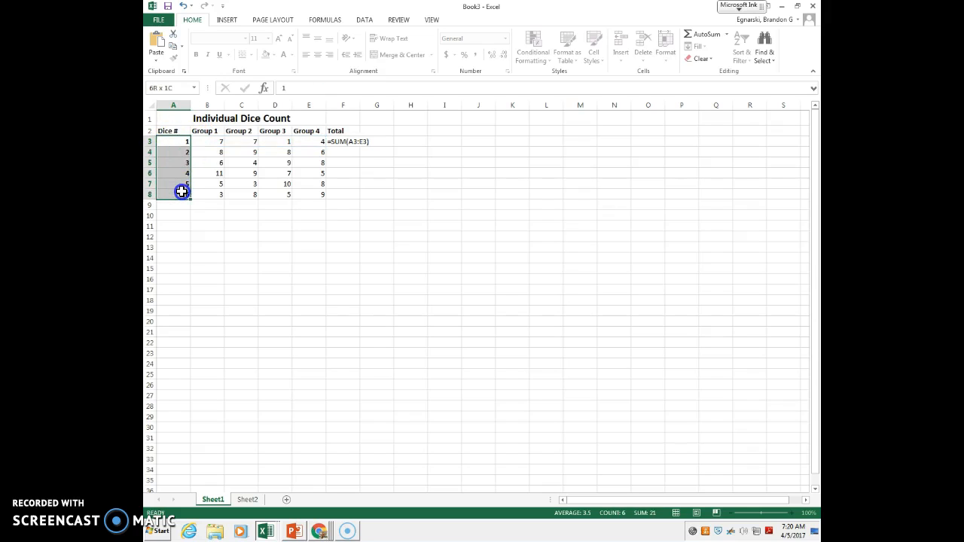
pyautogui.moveTo(182, 191); pyautogui.dragTo(182, 189)
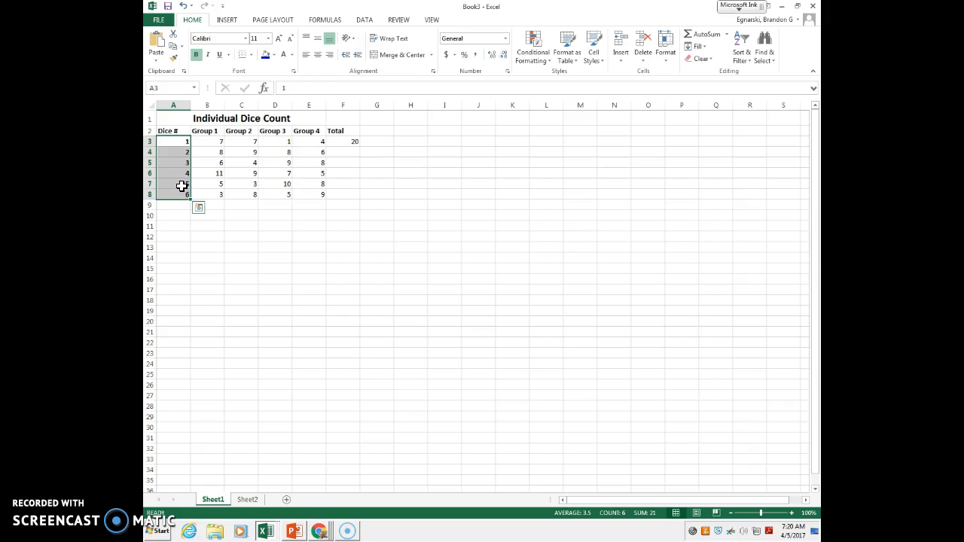
pyautogui.click(181, 141)
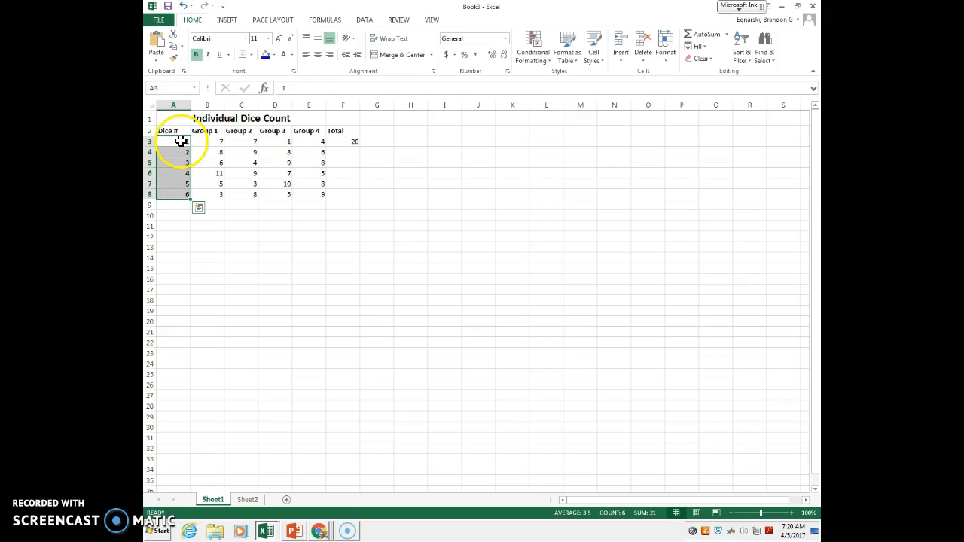
pyautogui.click(355, 144)
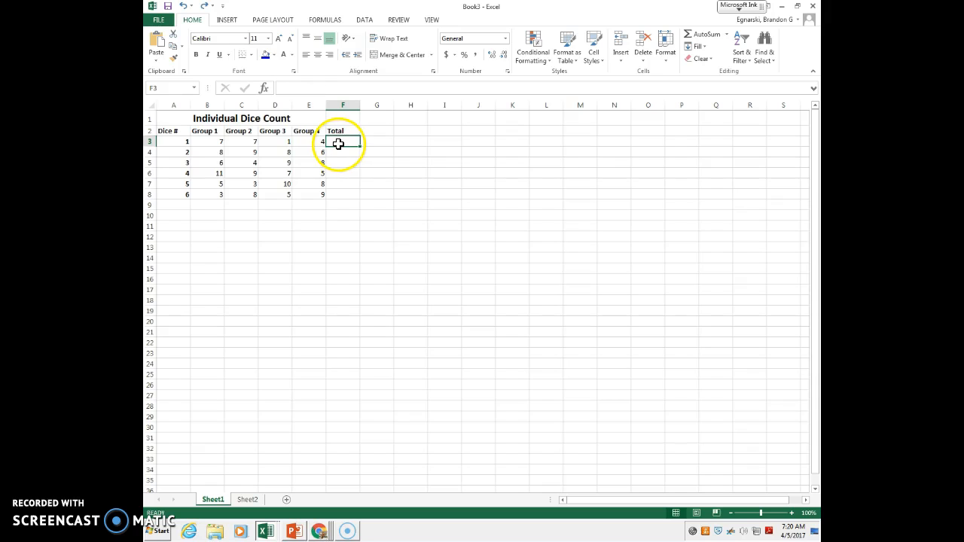
# Total the Group 1 to Group 4 counts in B3:E3 with AutoSum, placing the sum in F3.
pyautogui.click(296, 141)
pyautogui.moveTo(192, 141); pyautogui.dragTo(315, 141)
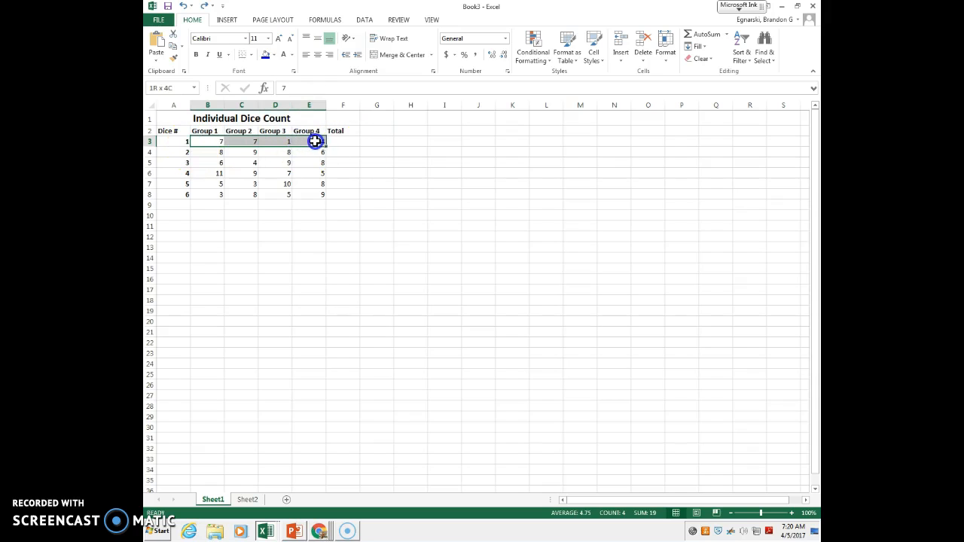
pyautogui.click(701, 35)
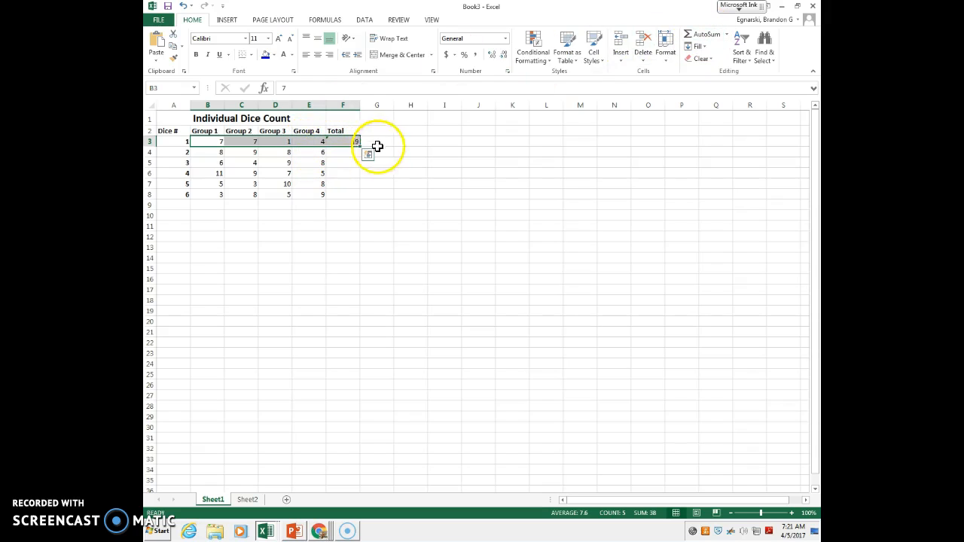
pyautogui.click(367, 155)
pyautogui.click(380, 151)
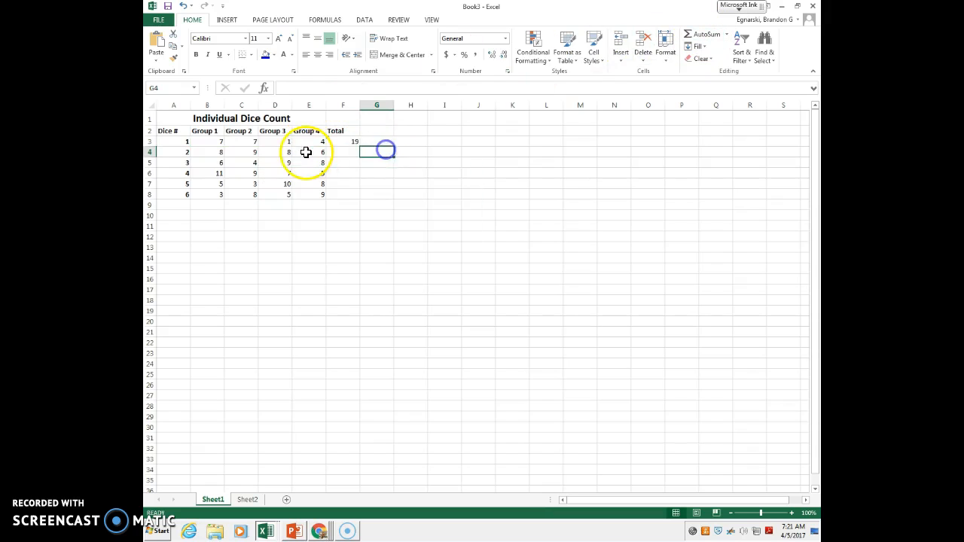
# Total the Group 1 to Group 4 counts in B4:E4 with AutoSum, placing the sum in F4.
pyautogui.click(196, 151)
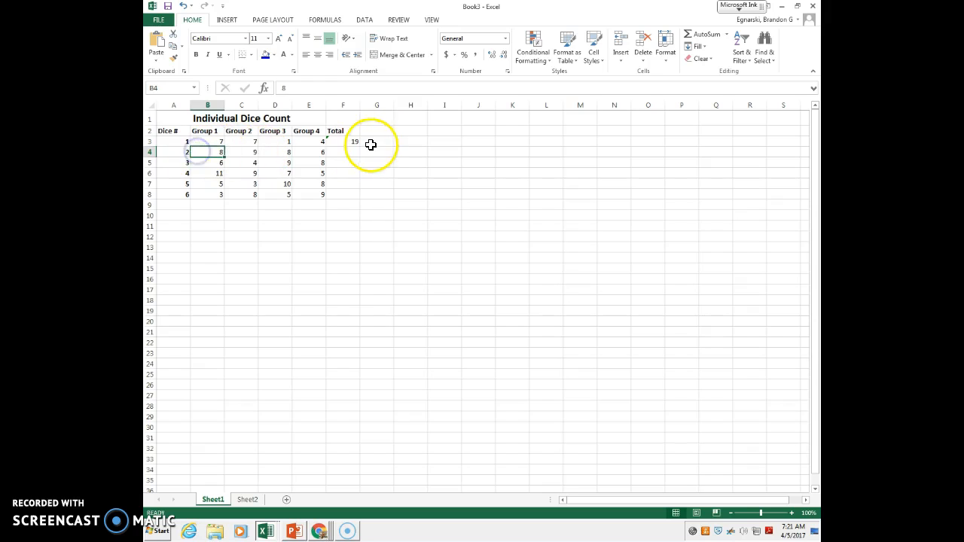
pyautogui.moveTo(210, 153); pyautogui.dragTo(309, 151)
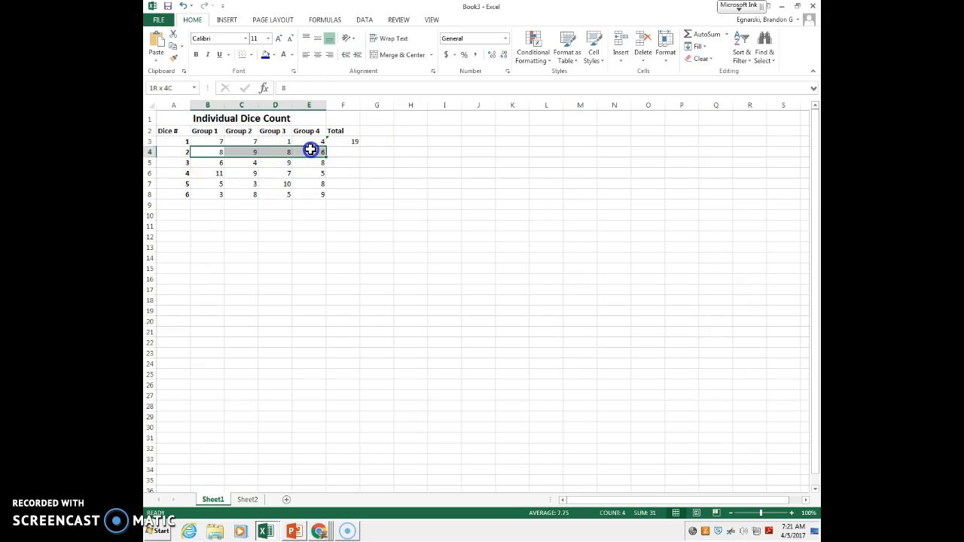
pyautogui.moveTo(234, 152); pyautogui.dragTo(312, 153)
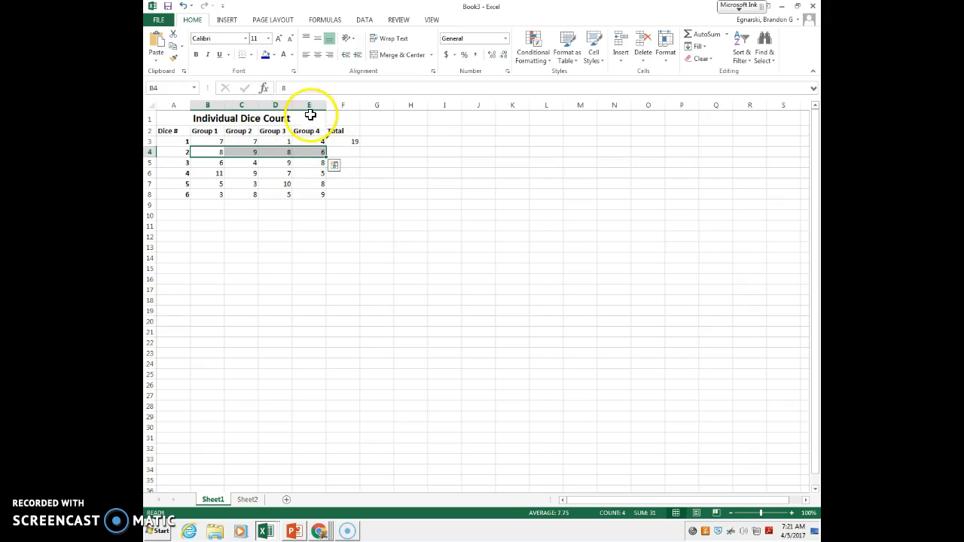
pyautogui.moveTo(208, 151); pyautogui.dragTo(336, 151)
pyautogui.click(696, 34)
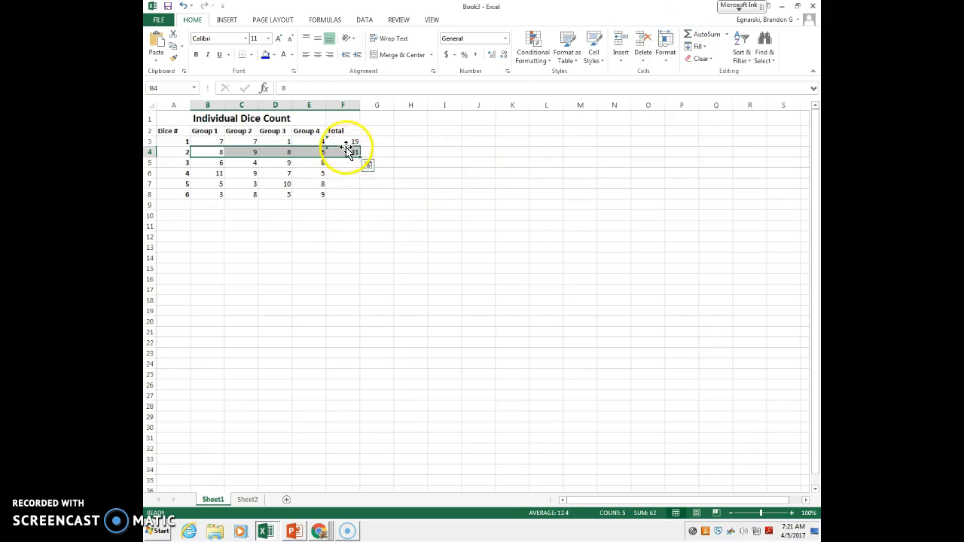
pyautogui.click(329, 165)
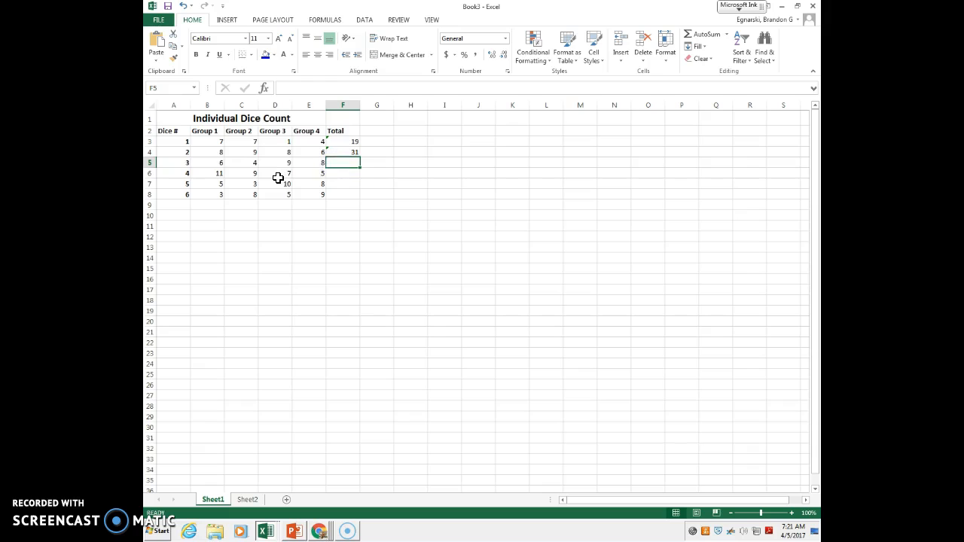
# Fill the sum formula from F4 down through F8 to total the remaining dice numbers.
pyautogui.click(343, 153)
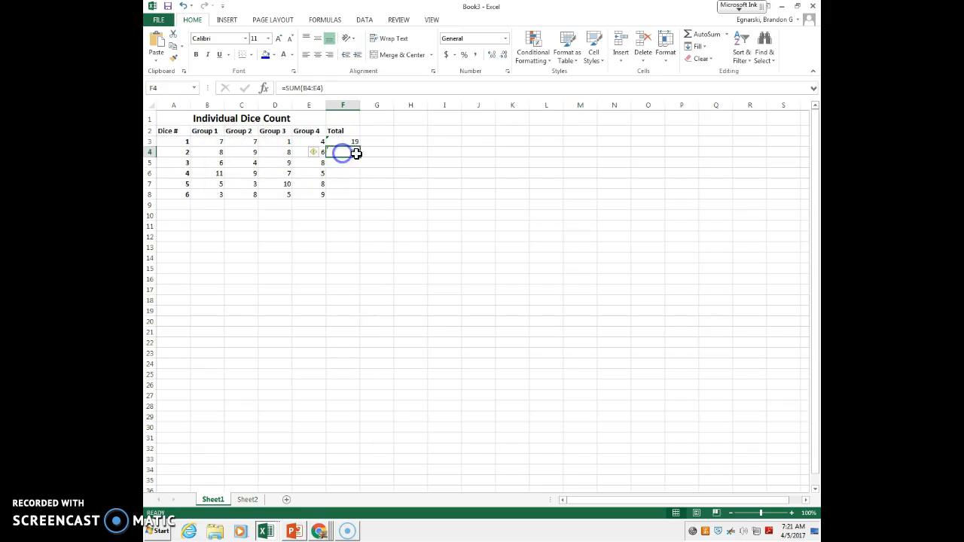
pyautogui.click(359, 157)
pyautogui.moveTo(360, 156); pyautogui.dragTo(356, 198)
pyautogui.click(375, 186)
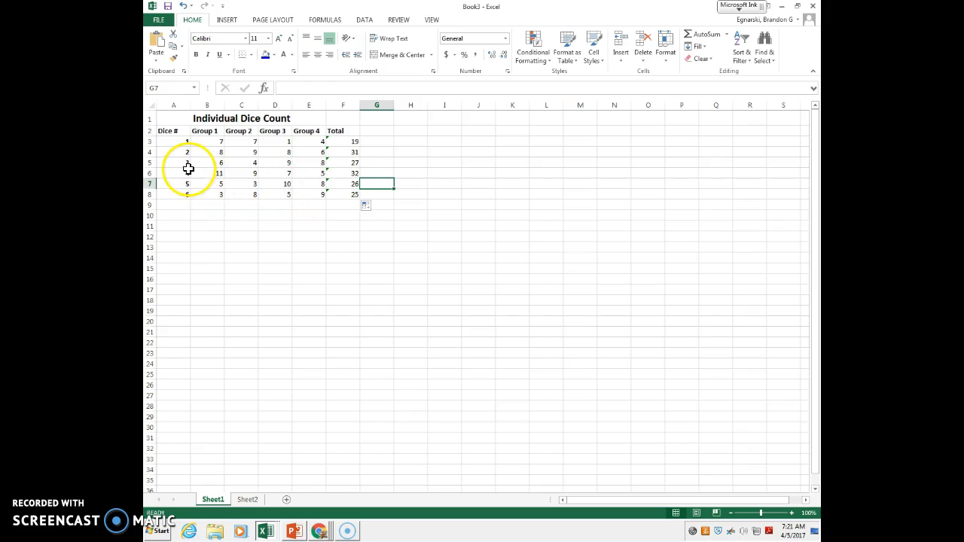
# Add the column header Average in G2, beside the Total header.
pyautogui.click(373, 130)
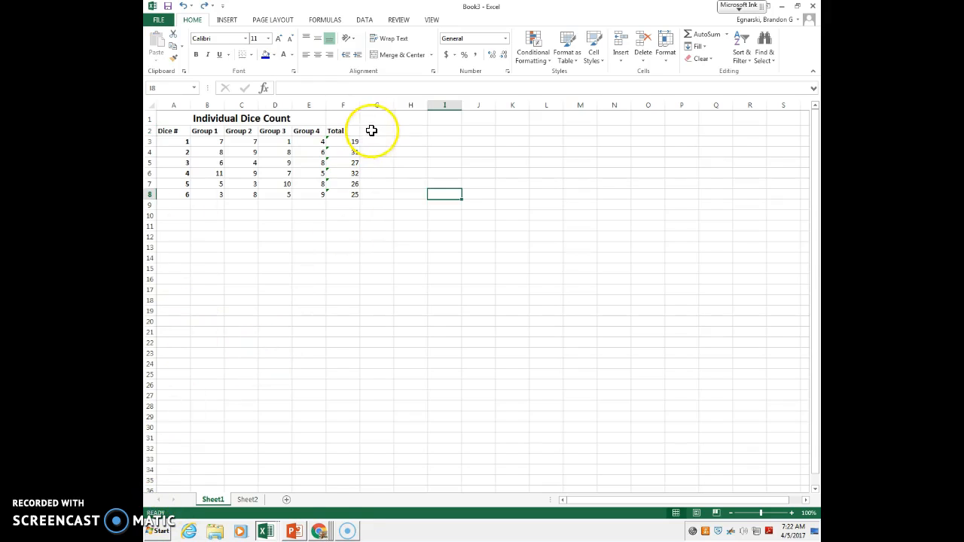
pyautogui.click(371, 131)
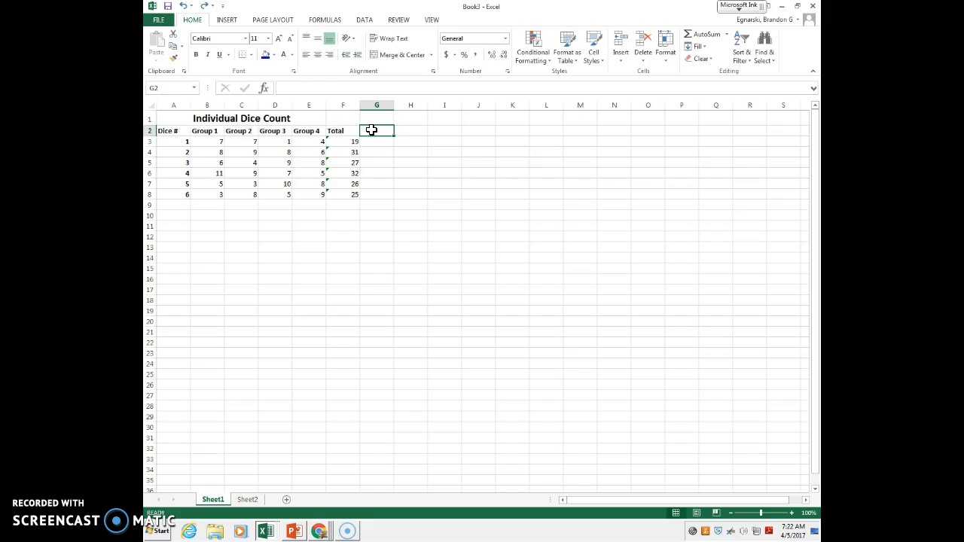
pyautogui.write('aver')
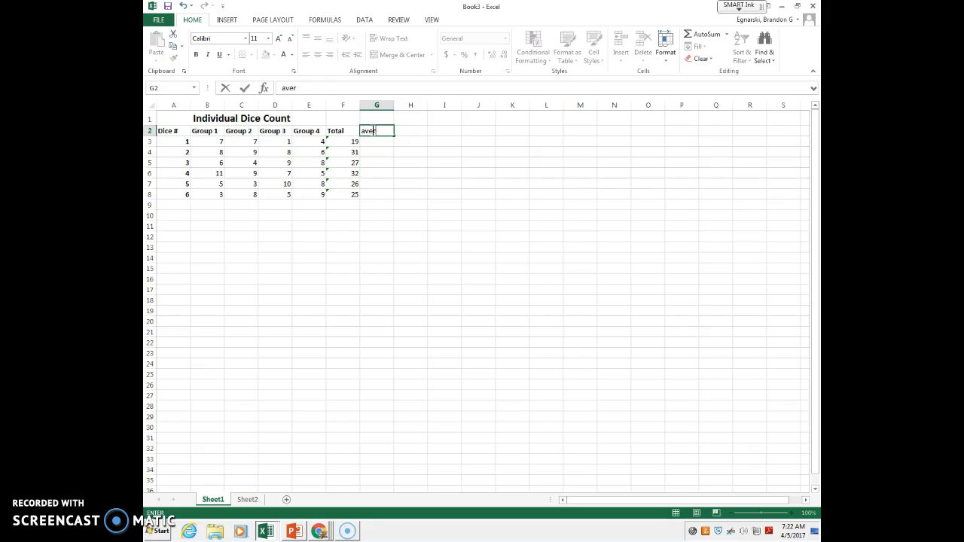
pyautogui.write('age')
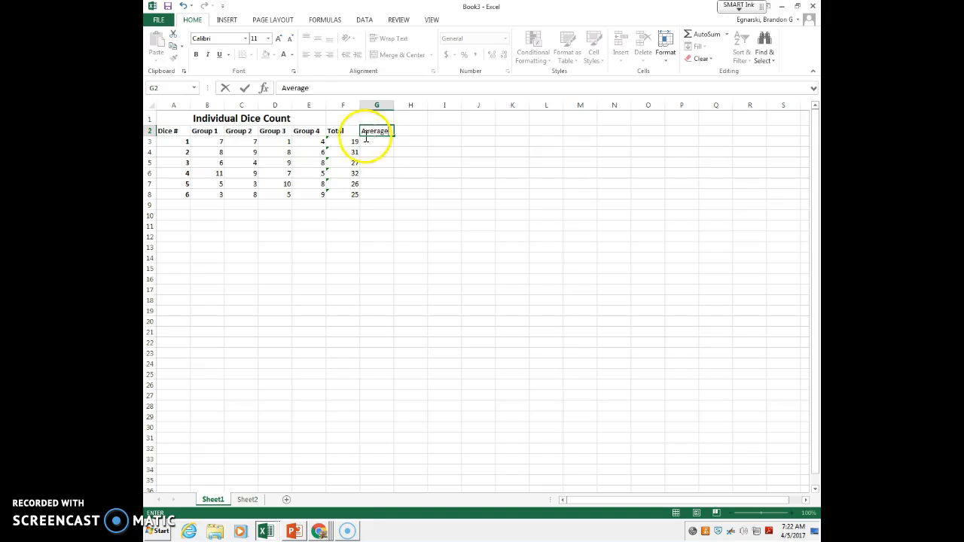
# Average the Group 1 to Group 4 counts in B3:E3 with AutoSum's Average function, placing the result in G3.
pyautogui.click(372, 143)
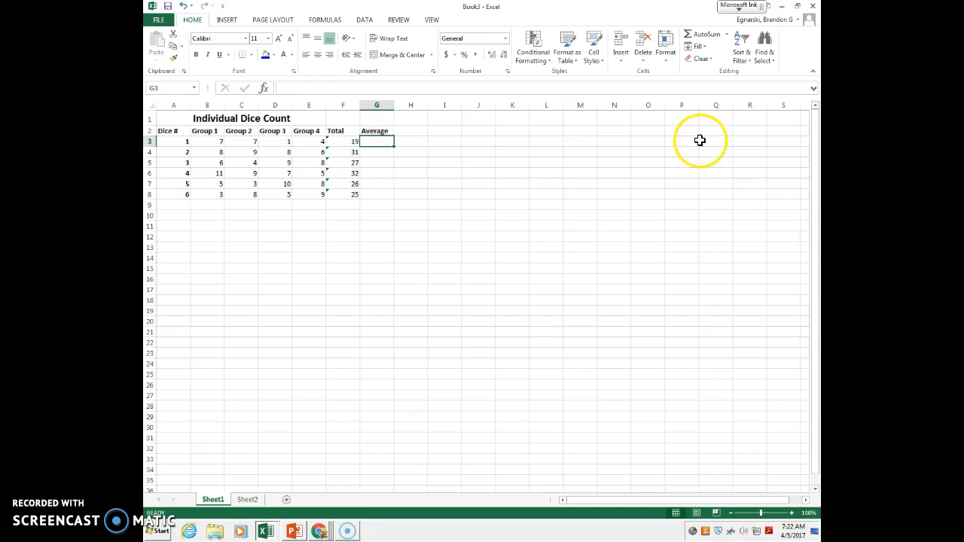
pyautogui.click(726, 35)
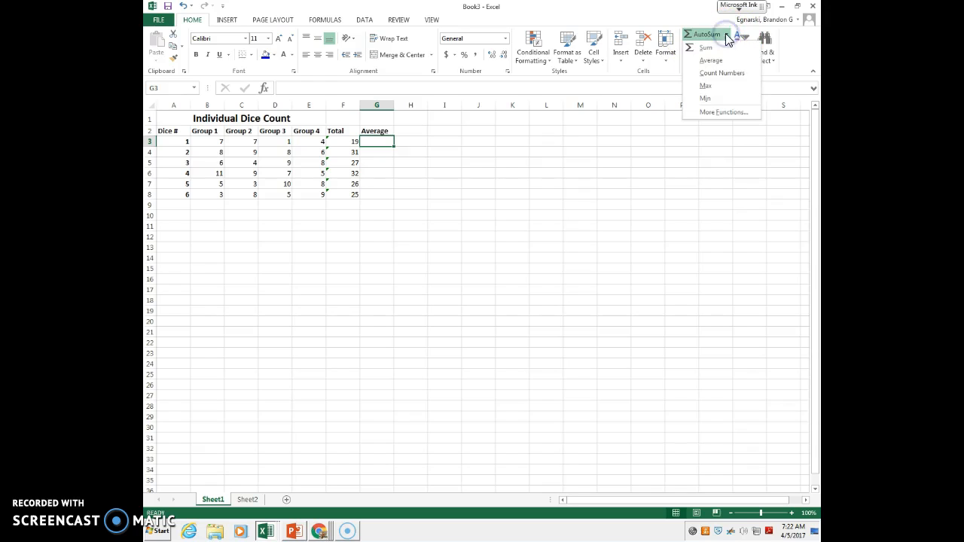
pyautogui.click(731, 61)
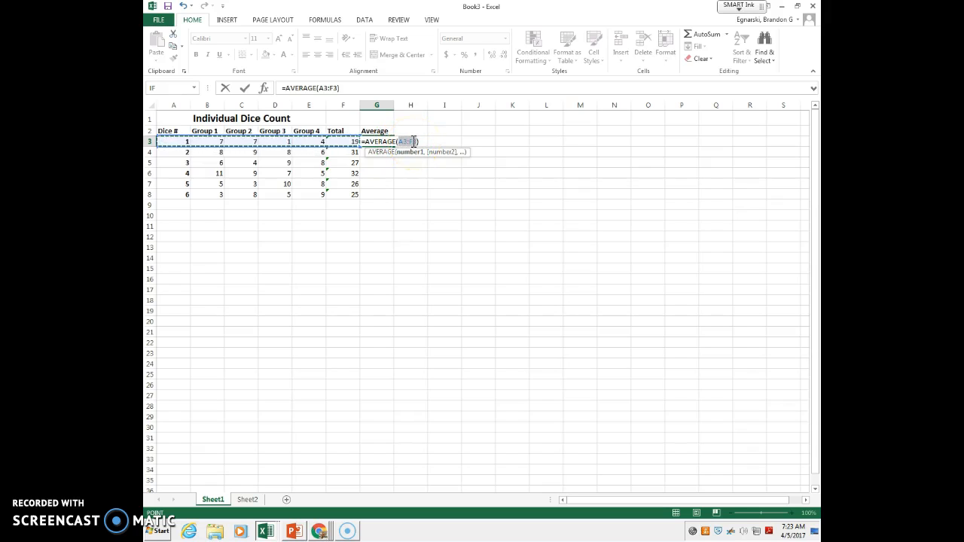
pyautogui.click(211, 141)
pyautogui.moveTo(211, 142); pyautogui.dragTo(306, 141)
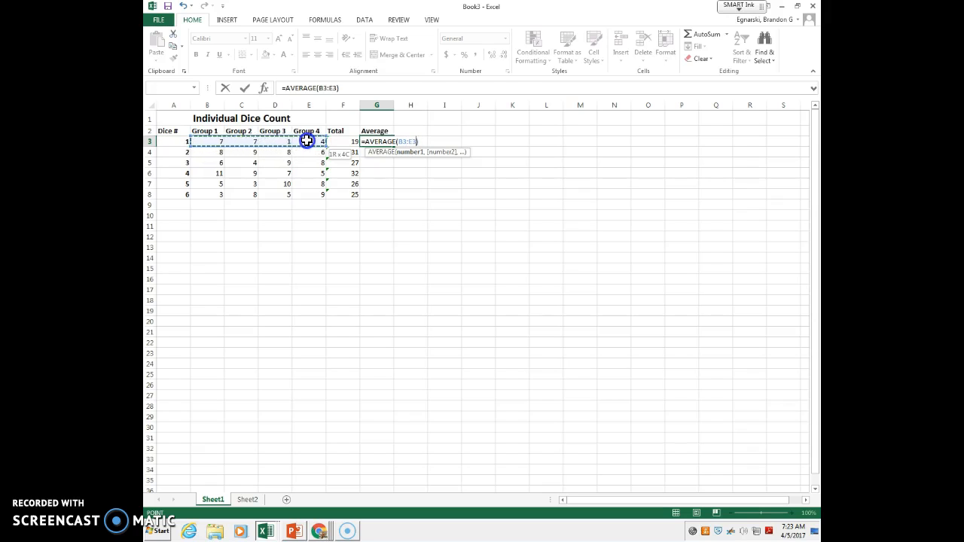
pyautogui.press('Return')
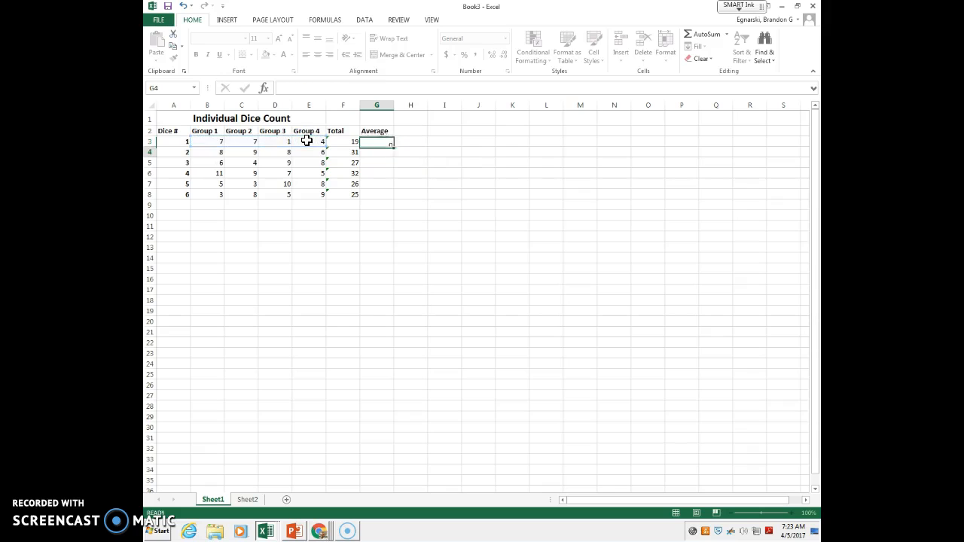
pyautogui.click(369, 141)
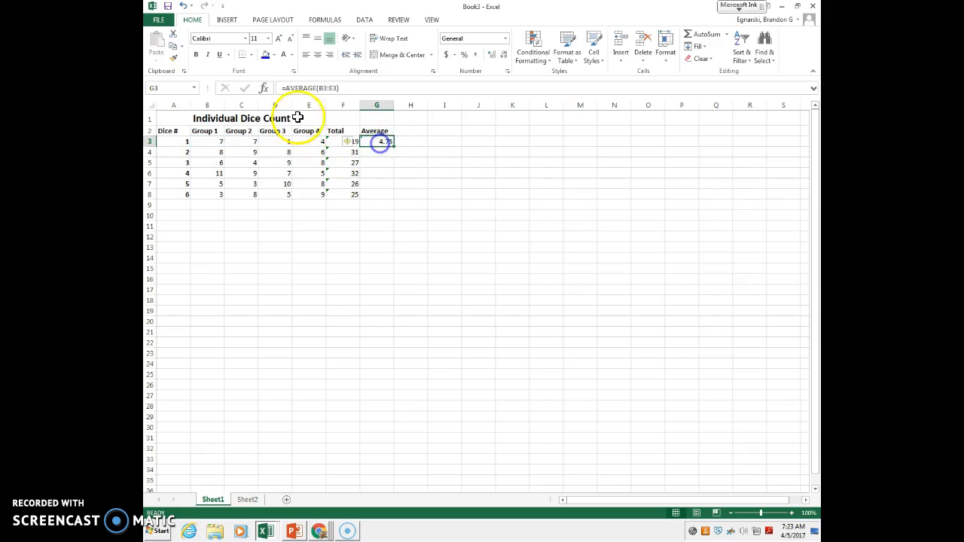
pyautogui.click(324, 88)
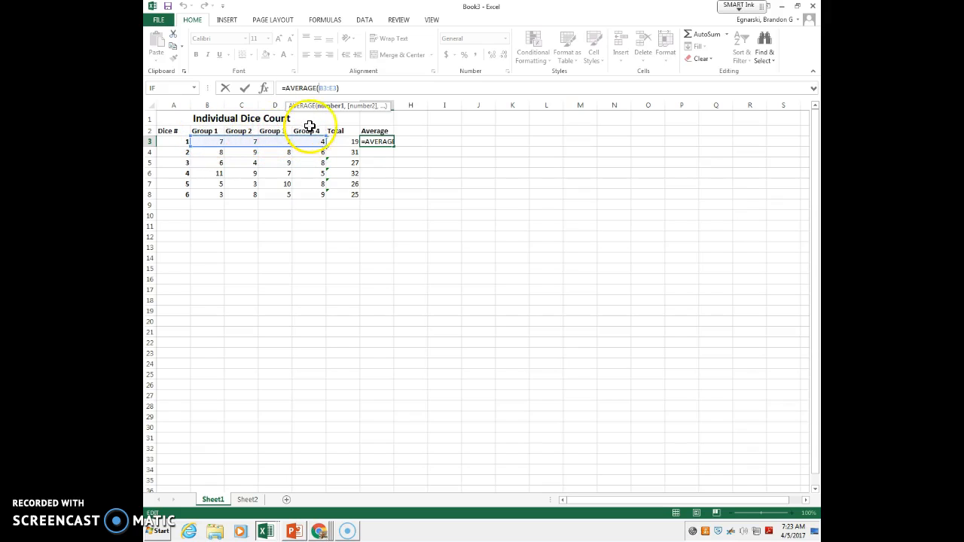
pyautogui.click(384, 151)
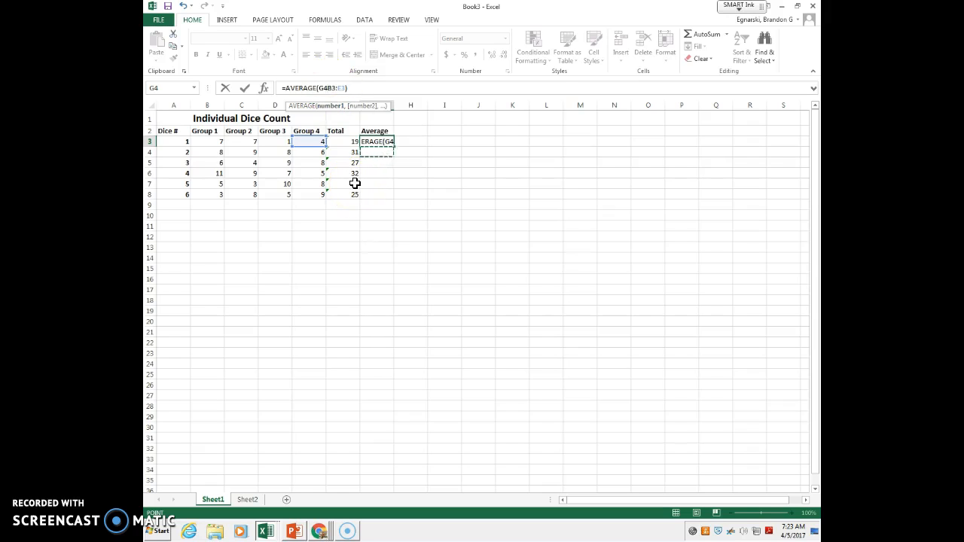
pyautogui.press('Return')
# Remove the stray G4 reference from the formula in G3 so it reads =AVERAGE(B3:E3).
pyautogui.click(376, 142)
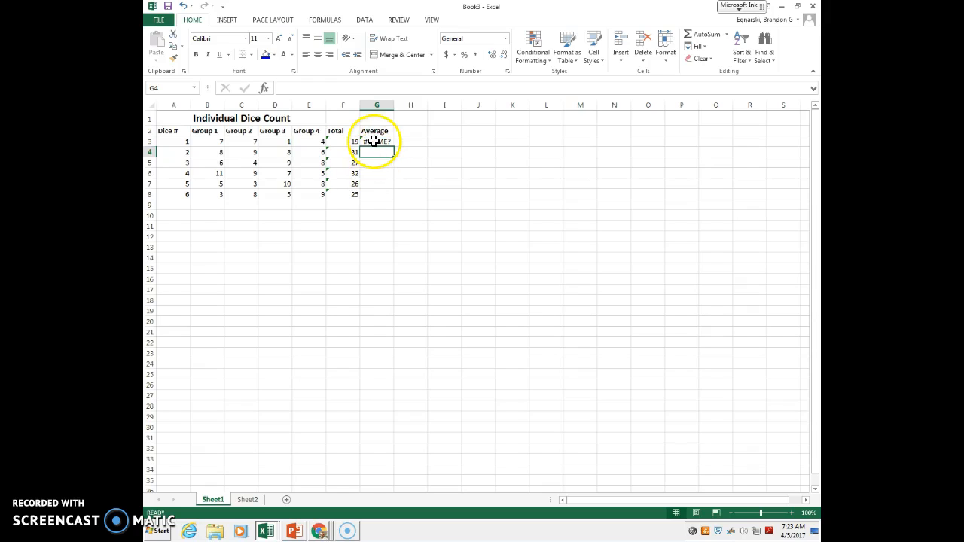
pyautogui.click(327, 88)
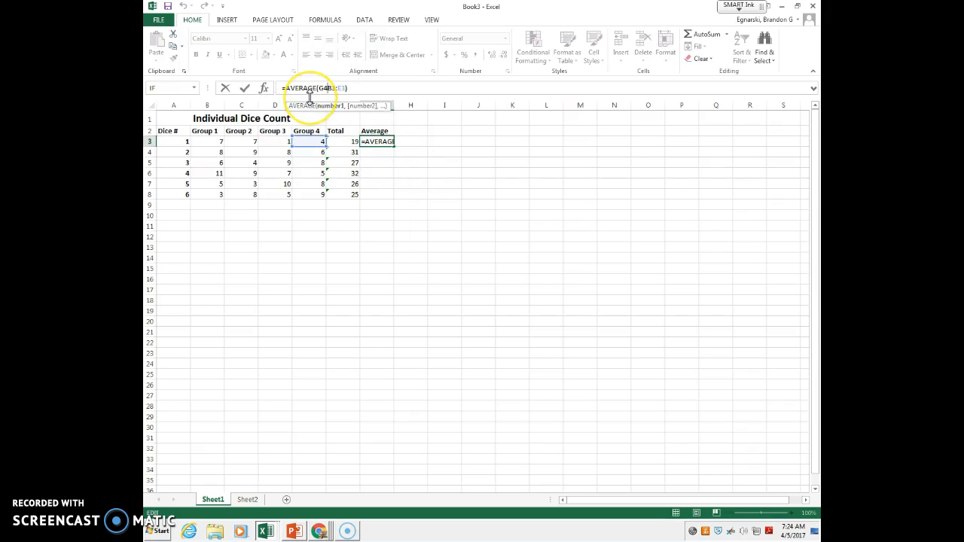
pyautogui.press('BackSpace')
pyautogui.press('BackSpace')
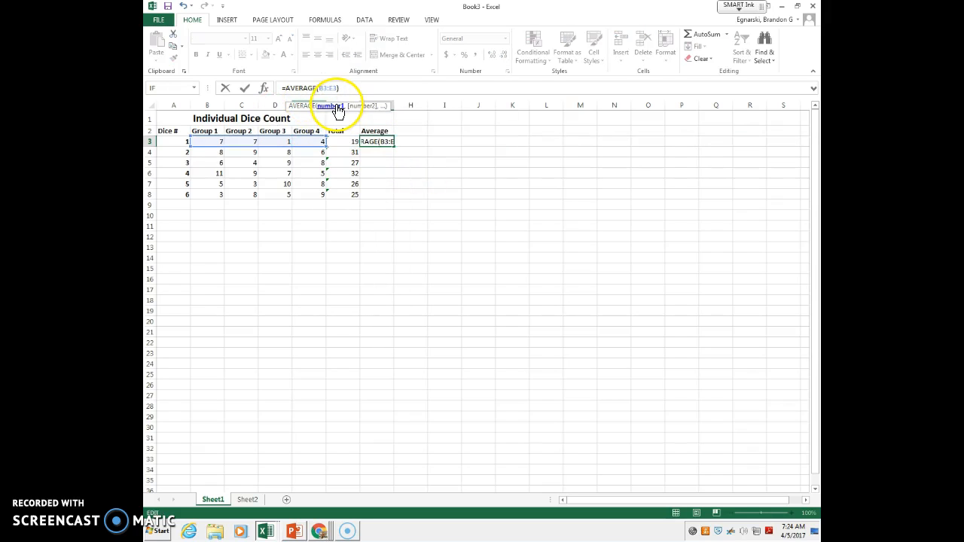
pyautogui.click(227, 89)
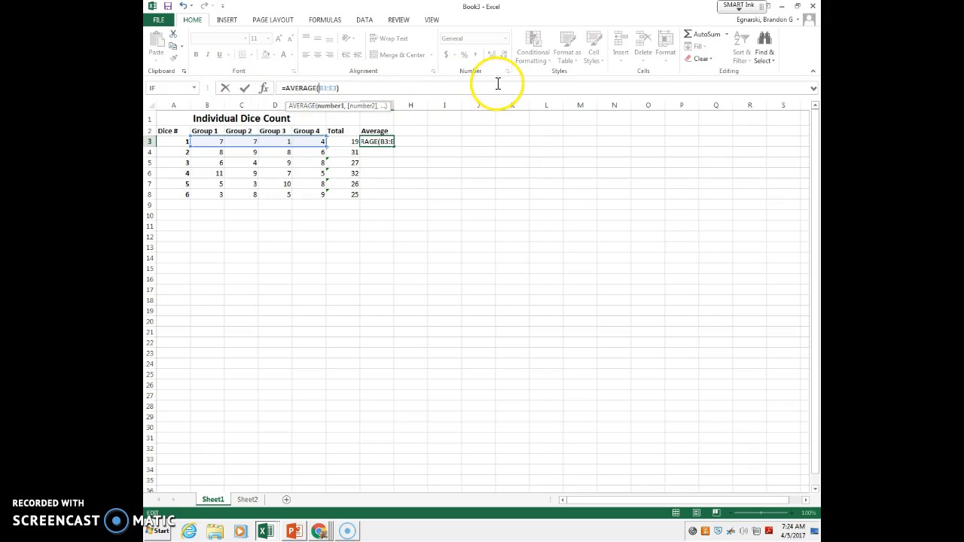
pyautogui.click(249, 90)
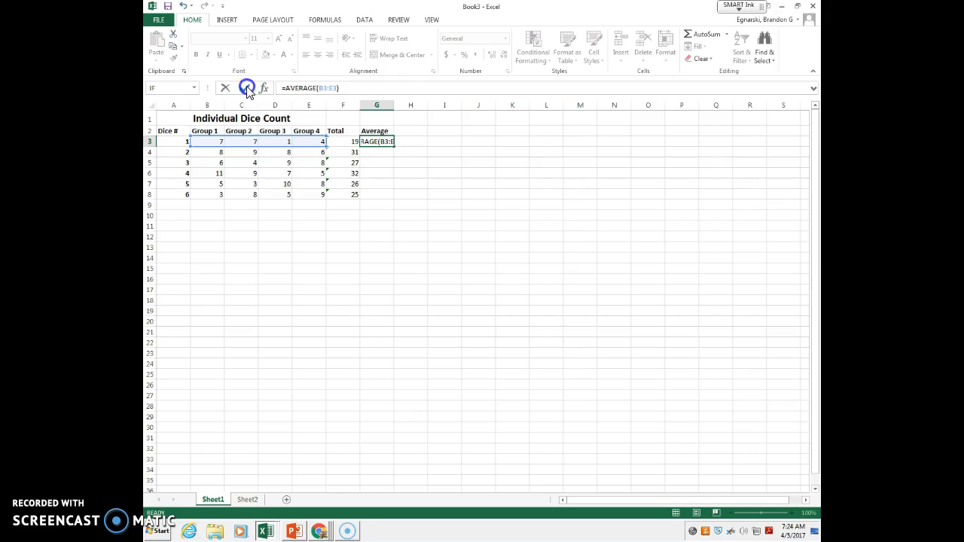
pyautogui.click(385, 151)
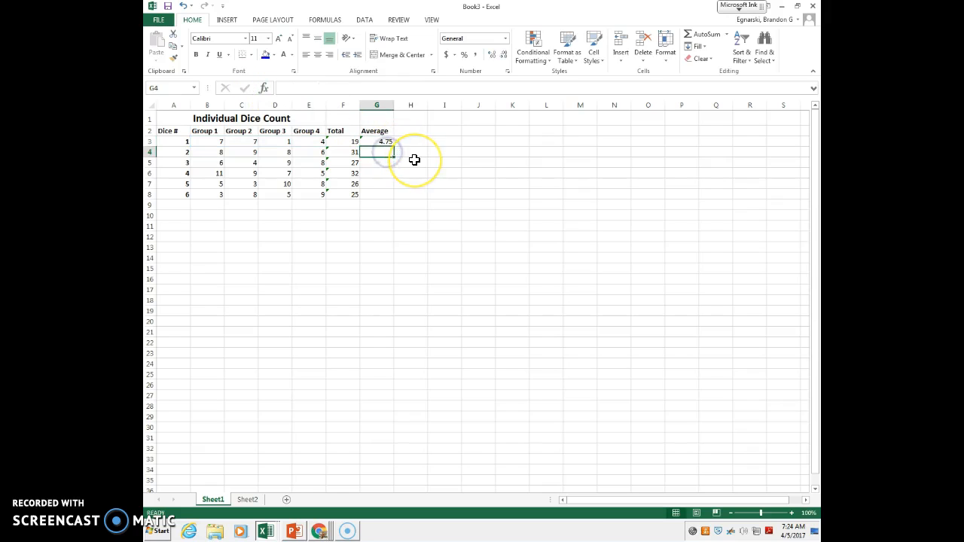
pyautogui.write('=Average')
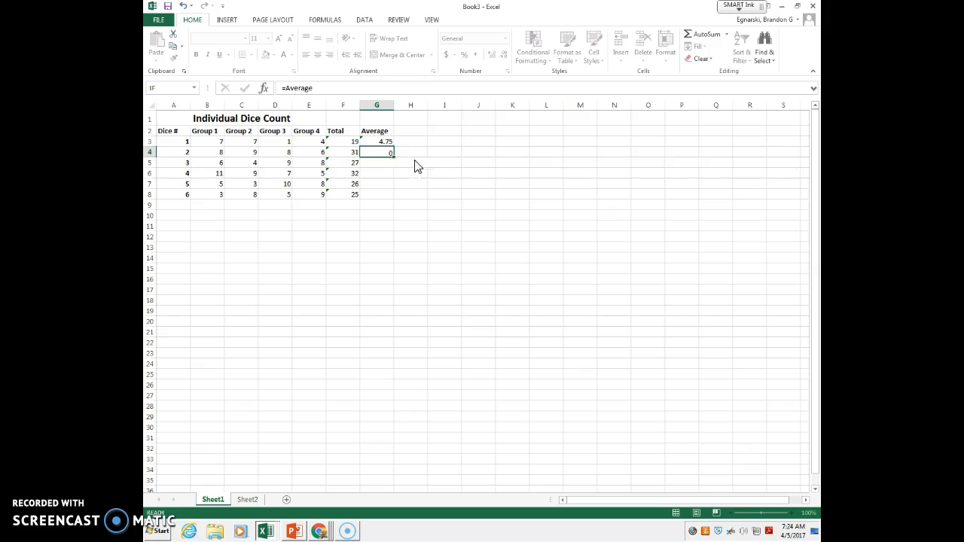
pyautogui.press('Return')
pyautogui.click(390, 157)
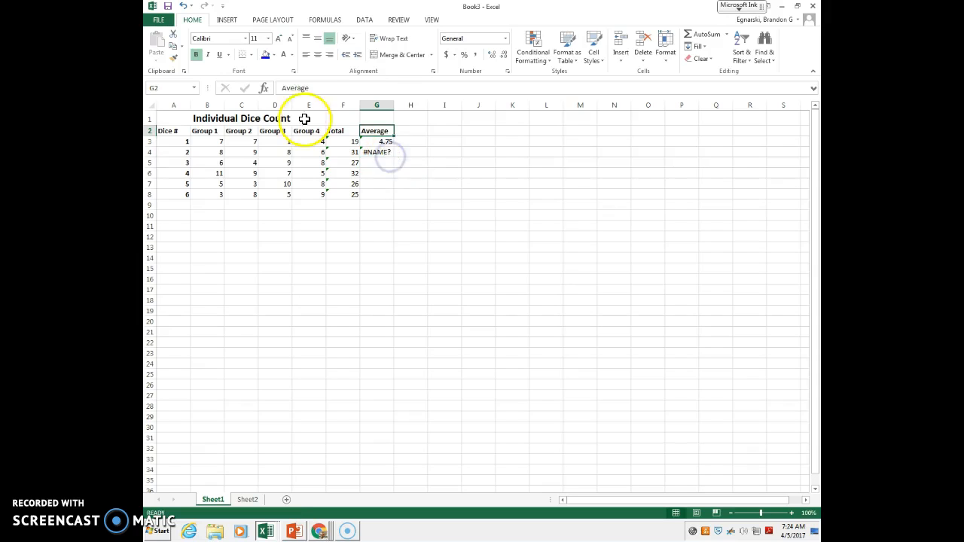
# Replace the incomplete entry in G4 with the formula =AVERAGE(B4:E4), using the suggested AVERAGE function.
pyautogui.click(376, 152)
pyautogui.click(322, 91)
pyautogui.click(378, 150)
pyautogui.moveTo(326, 97); pyautogui.dragTo(248, 86)
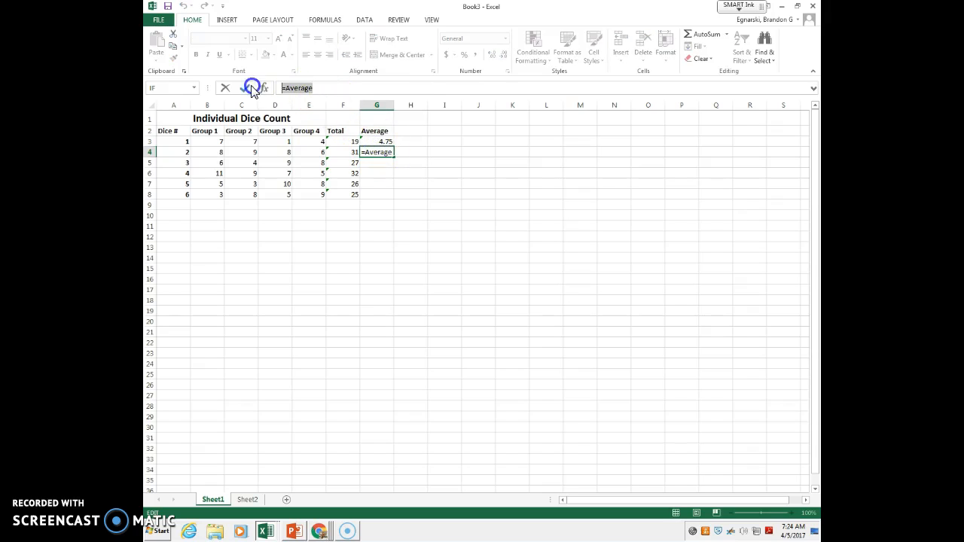
pyautogui.write('=Avera')
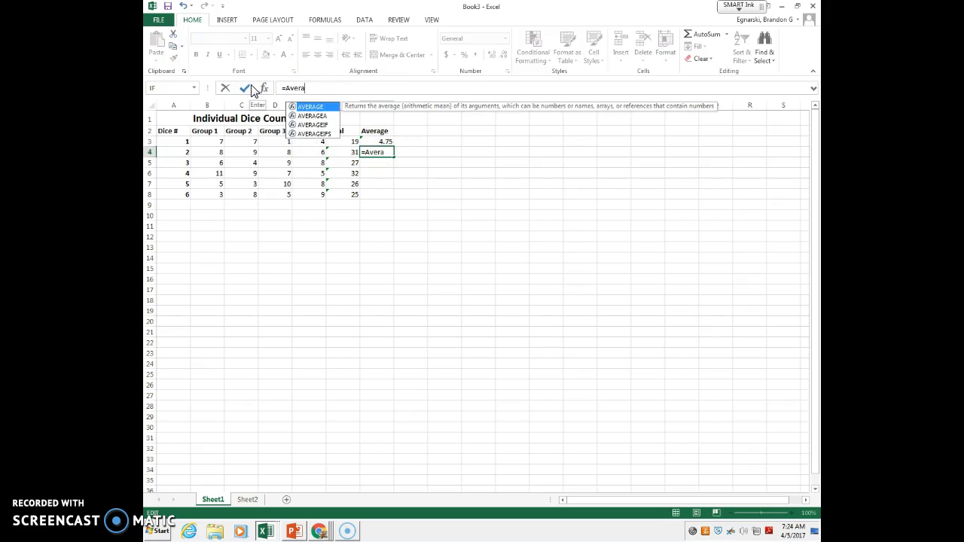
pyautogui.doubleClick(310, 108)
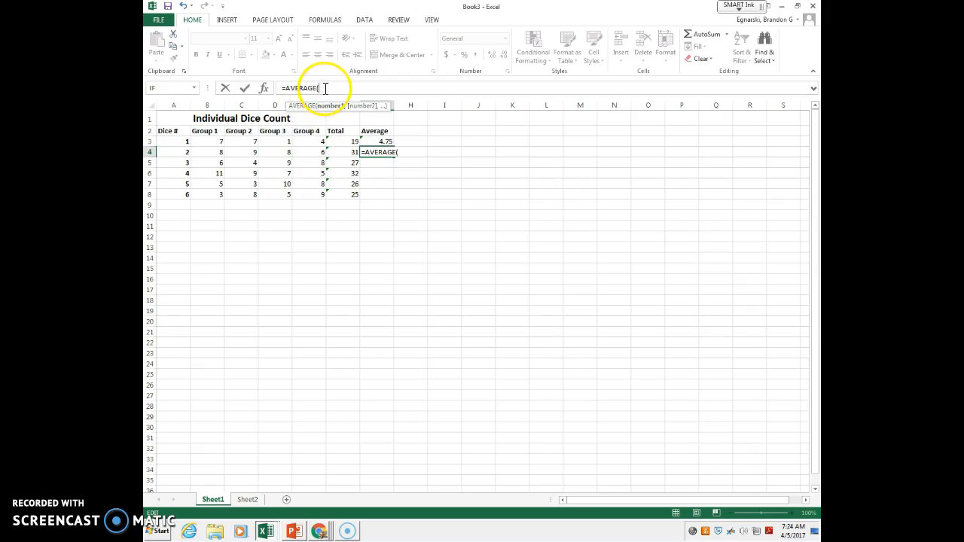
pyautogui.moveTo(208, 153); pyautogui.dragTo(310, 153)
pyautogui.write(')')
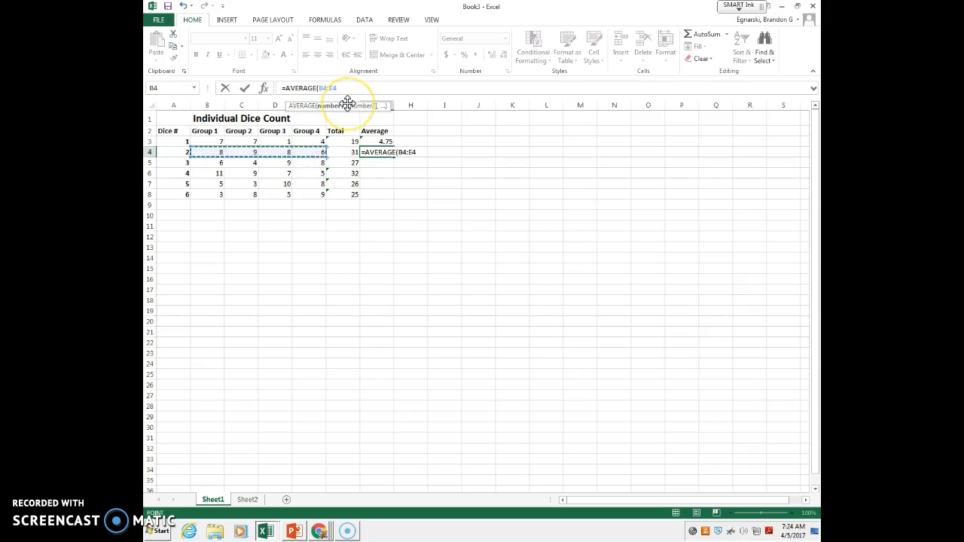
pyautogui.press('Return')
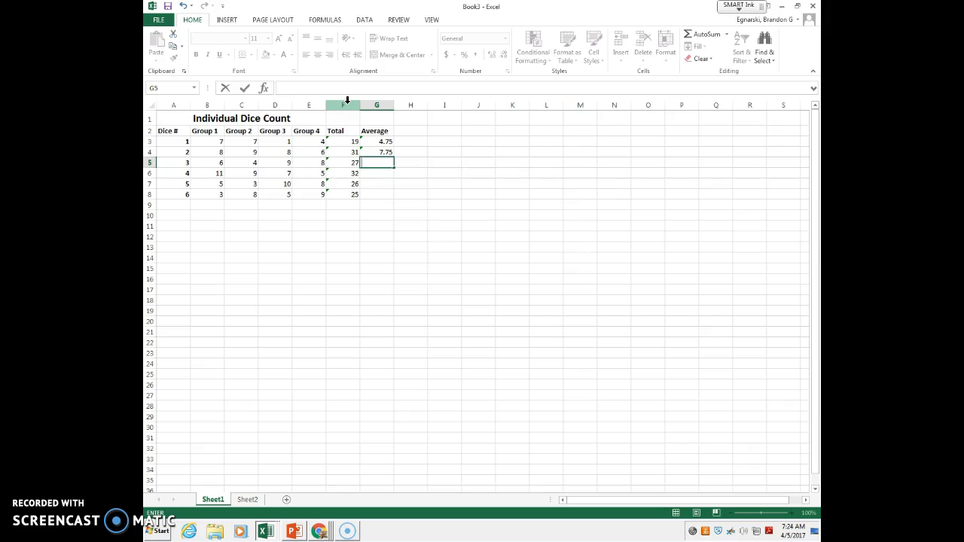
# Enter the formula =Average(B5:E5) in G5 to average the group counts for dice number 3.
pyautogui.write('=Average(')
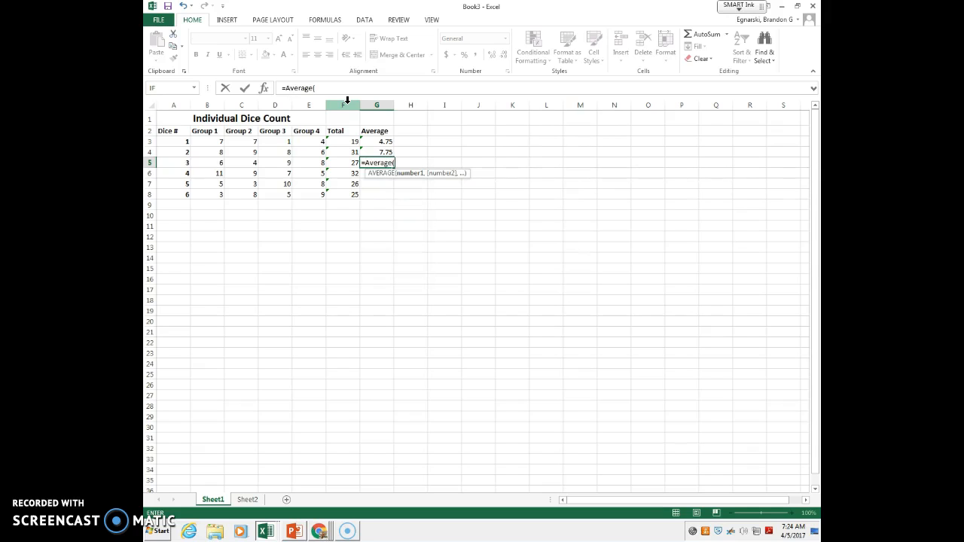
pyautogui.write('B')
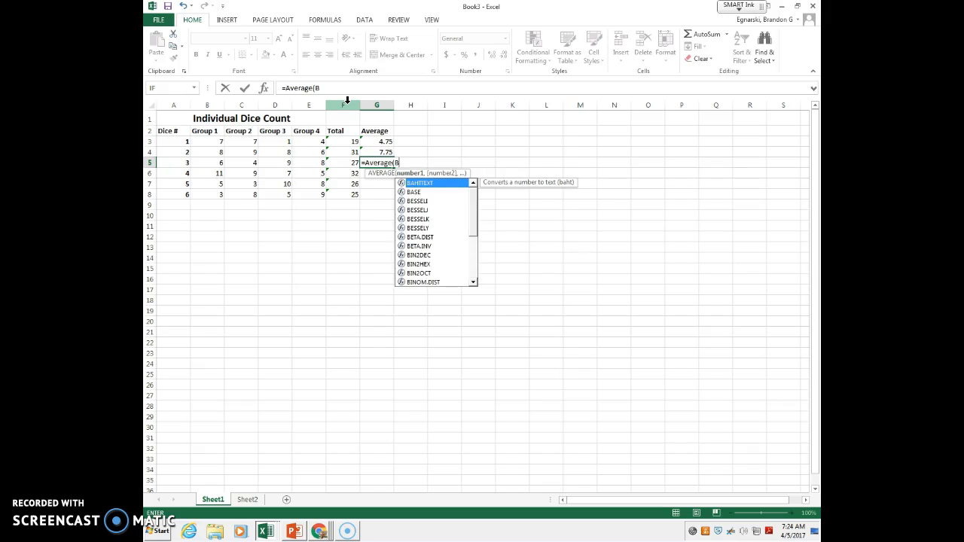
pyautogui.write('5')
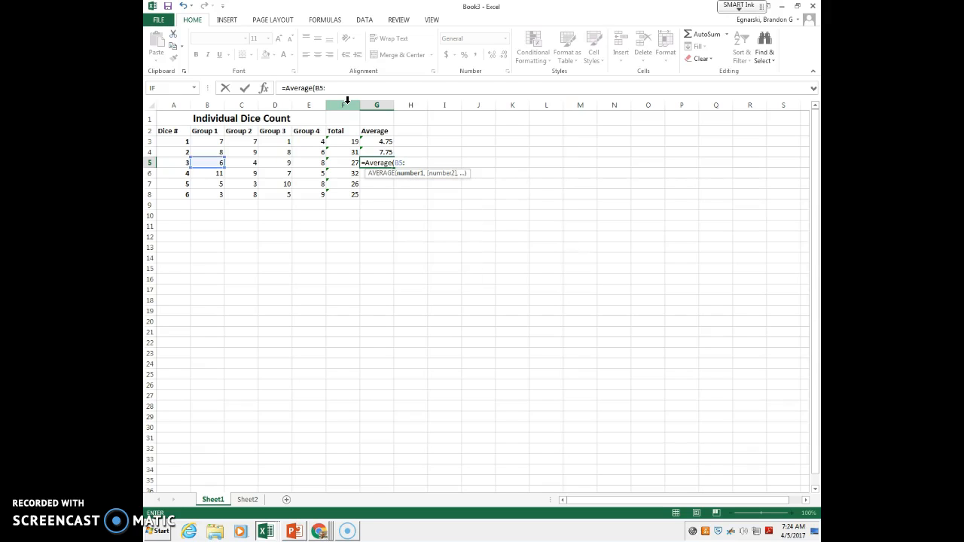
pyautogui.write(':E5')
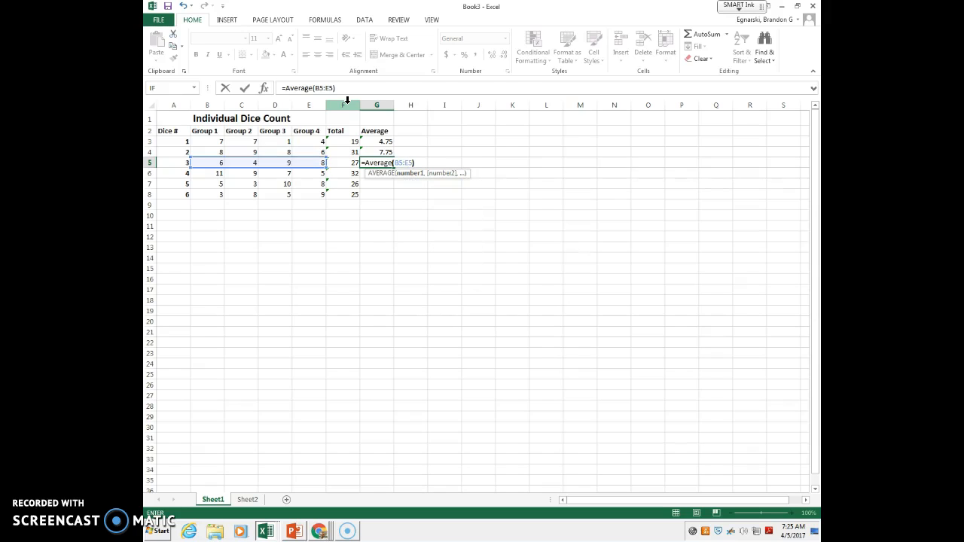
pyautogui.write(')')
pyautogui.press('Return')
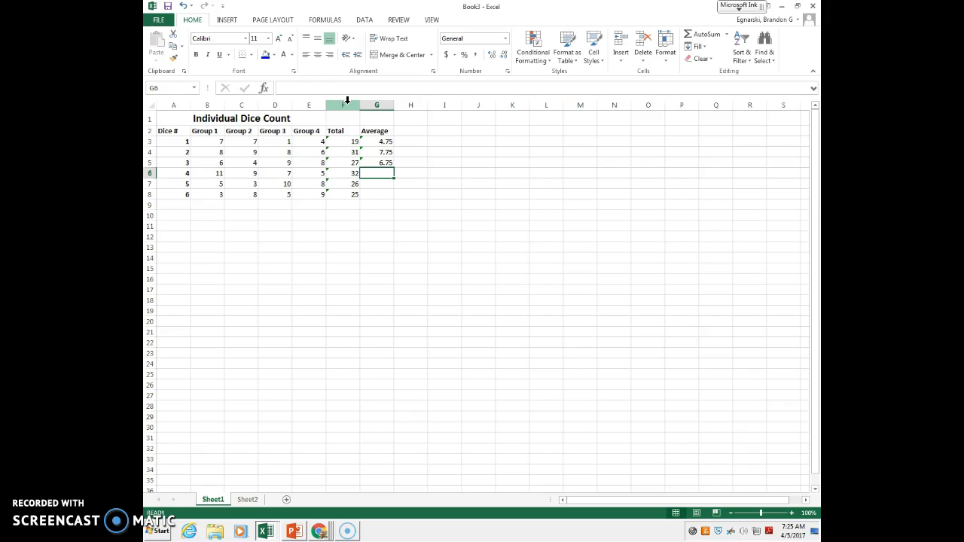
# Enter the formula =Average(B6,C6,D6,E6) in G6 to average the group counts for dice number 4.
pyautogui.write('=')
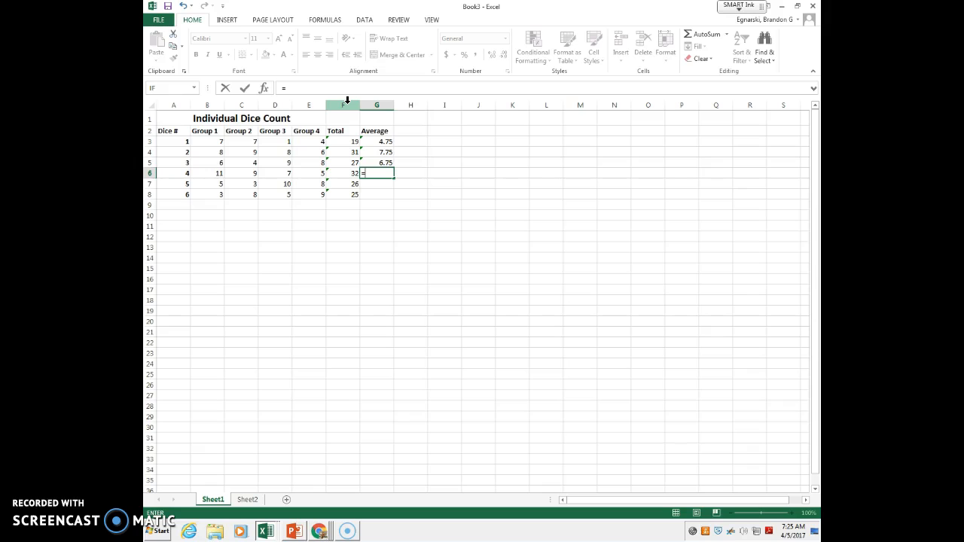
pyautogui.write('A')
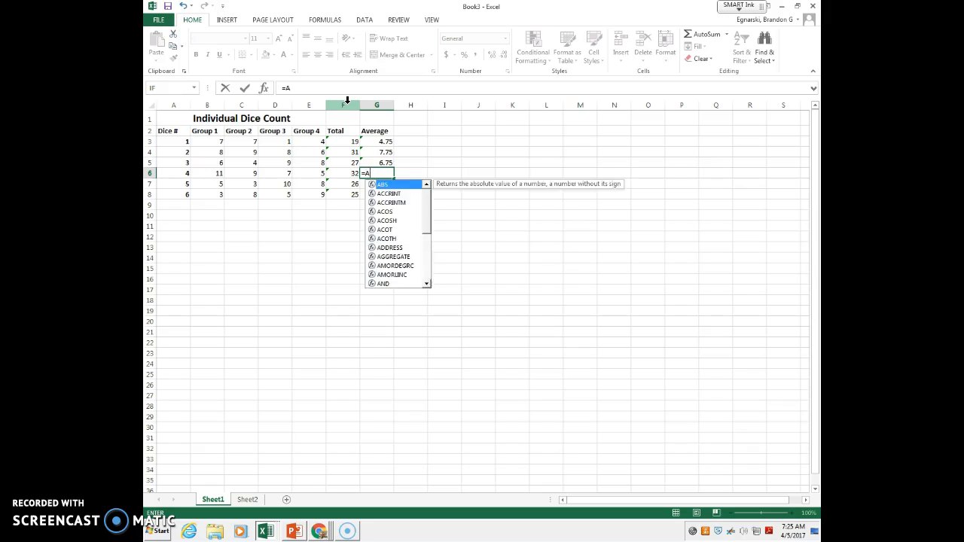
pyautogui.write('verage(')
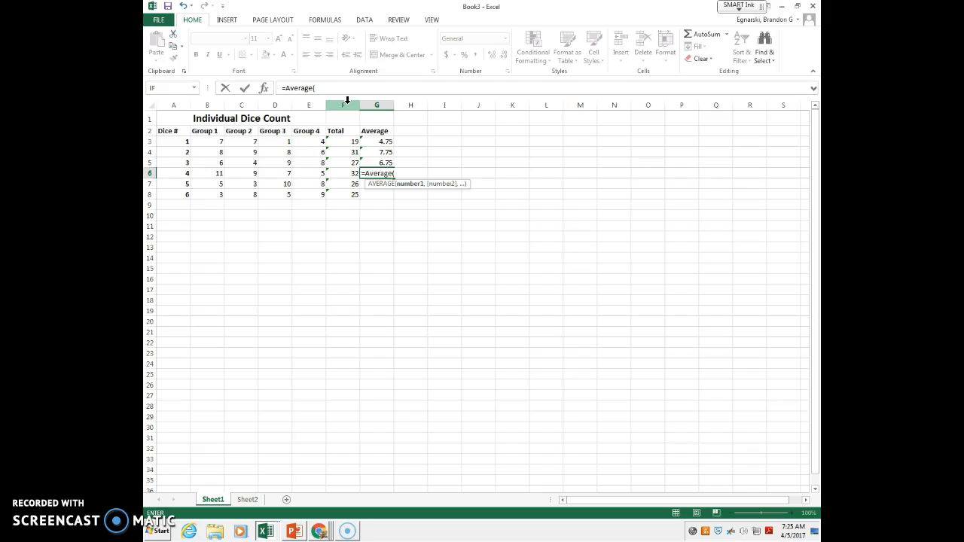
pyautogui.write('B6')
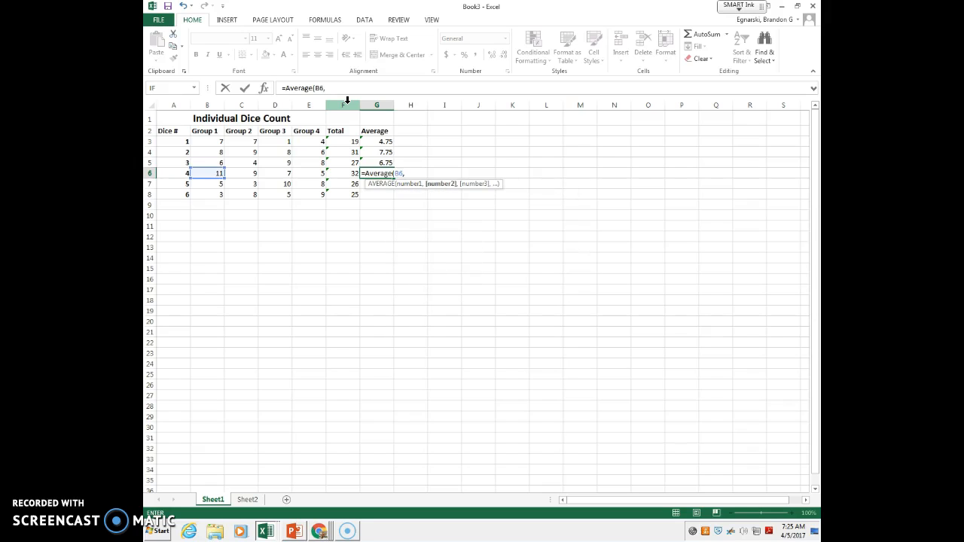
pyautogui.write(',C')
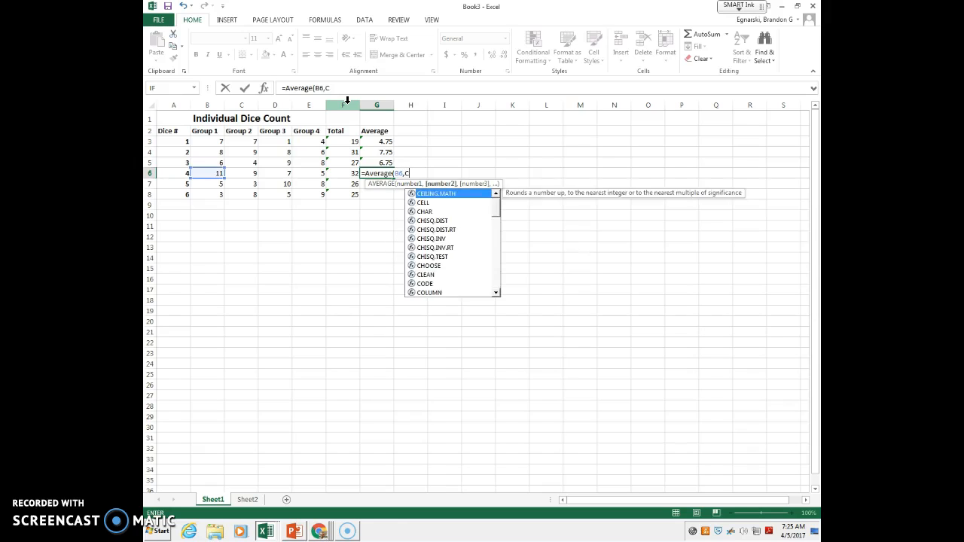
pyautogui.write('6,D6,E6')
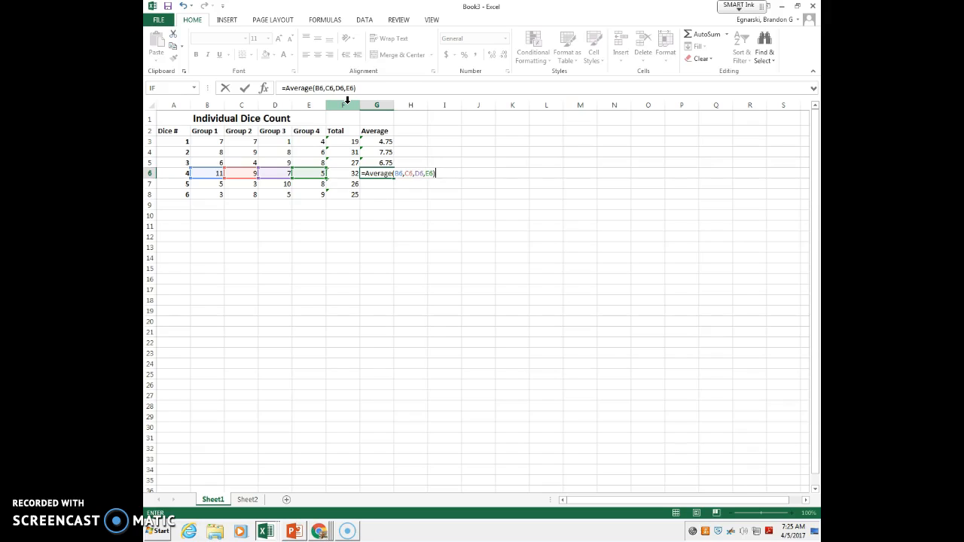
pyautogui.press('Return')
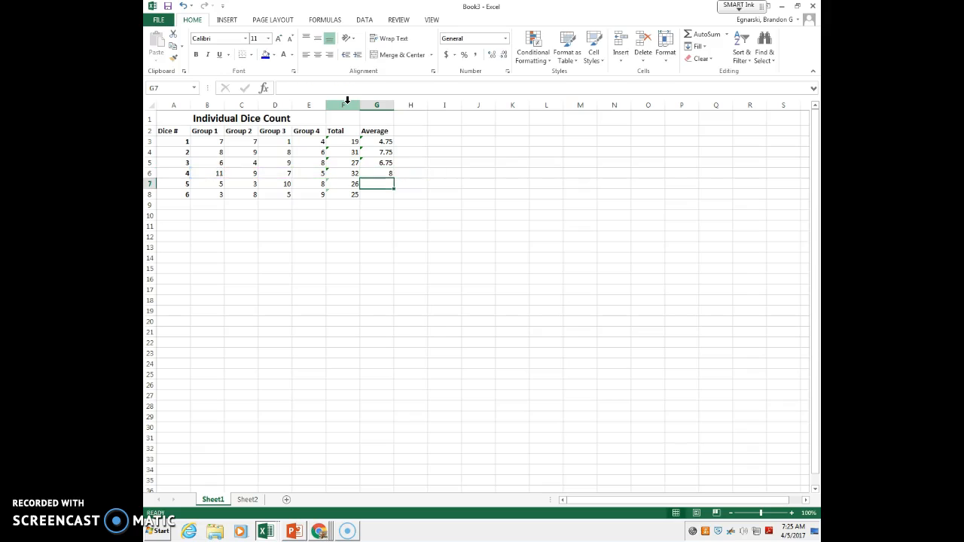
# Fill the G6 average formula down to G8 and check the copied formula in G7.
pyautogui.click(378, 171)
pyautogui.moveTo(395, 181); pyautogui.dragTo(389, 198)
pyautogui.click(443, 206)
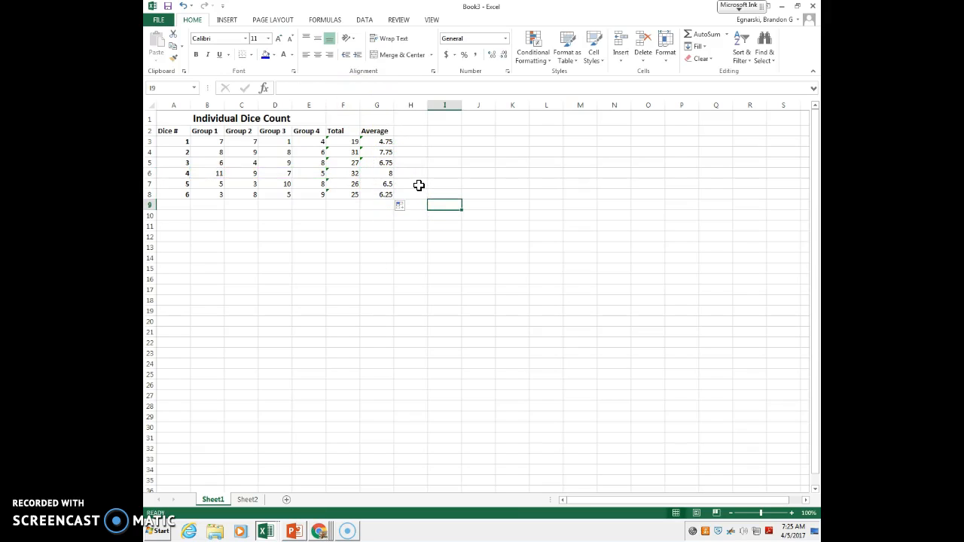
pyautogui.click(372, 163)
pyautogui.click(376, 174)
pyautogui.click(377, 184)
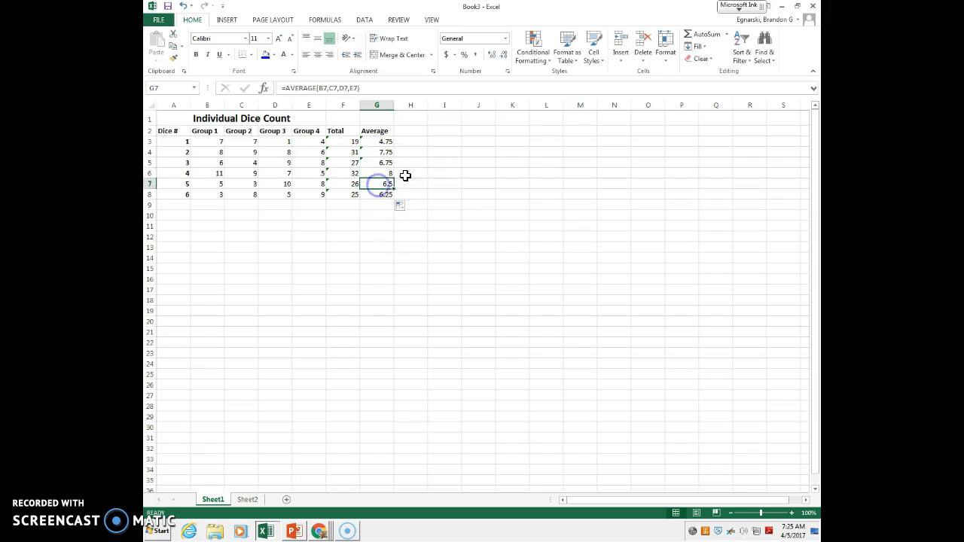
pyautogui.click(411, 185)
# Fill the range-based average formula from G5 down through G8, replacing the formulas there.
pyautogui.click(387, 163)
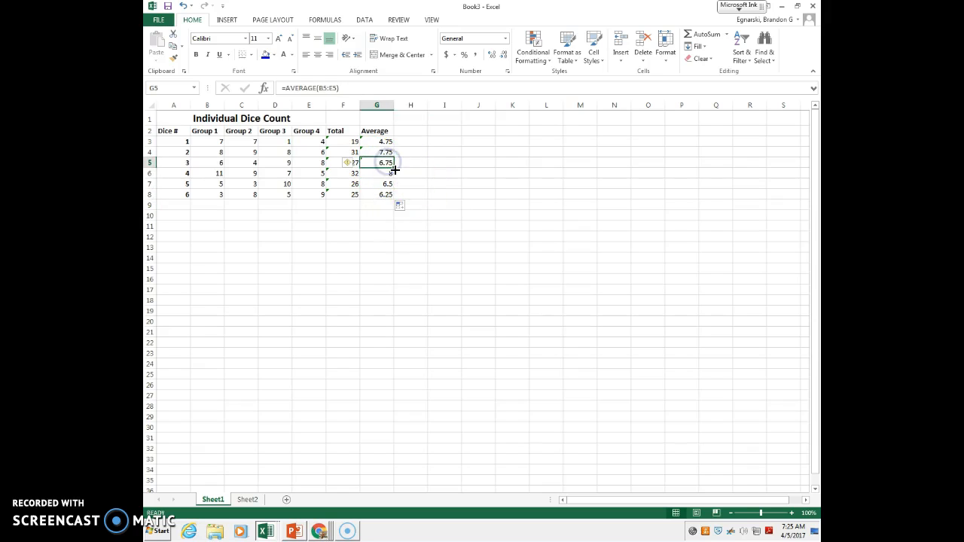
pyautogui.moveTo(391, 166); pyautogui.dragTo(397, 198)
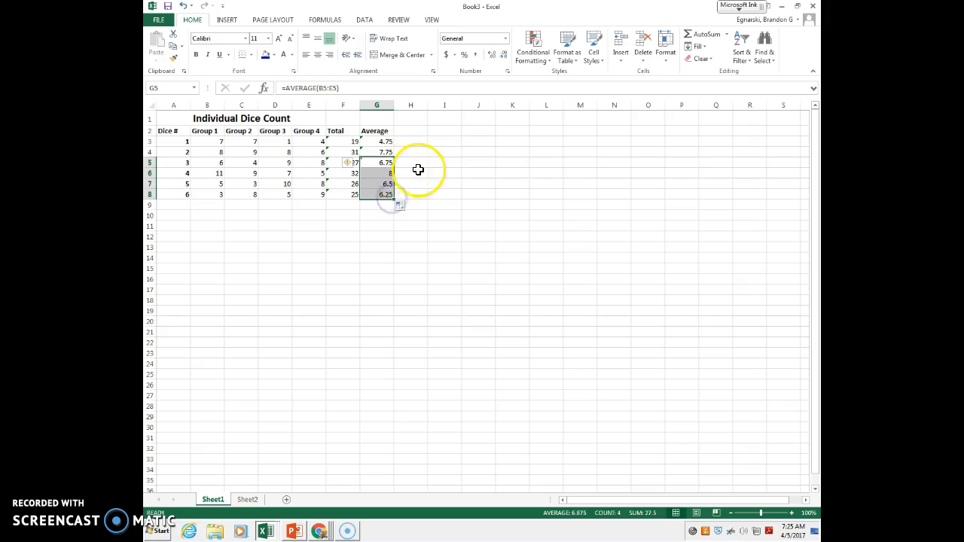
pyautogui.click(415, 172)
# Check the filled average formulas in G6:G8 and review the error-check options for G6 and G8.
pyautogui.click(382, 174)
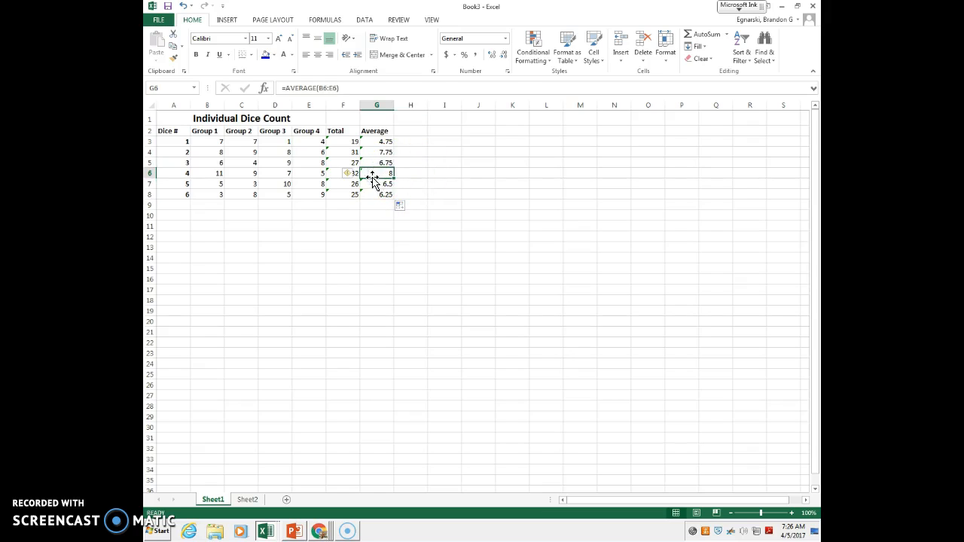
pyautogui.click(349, 174)
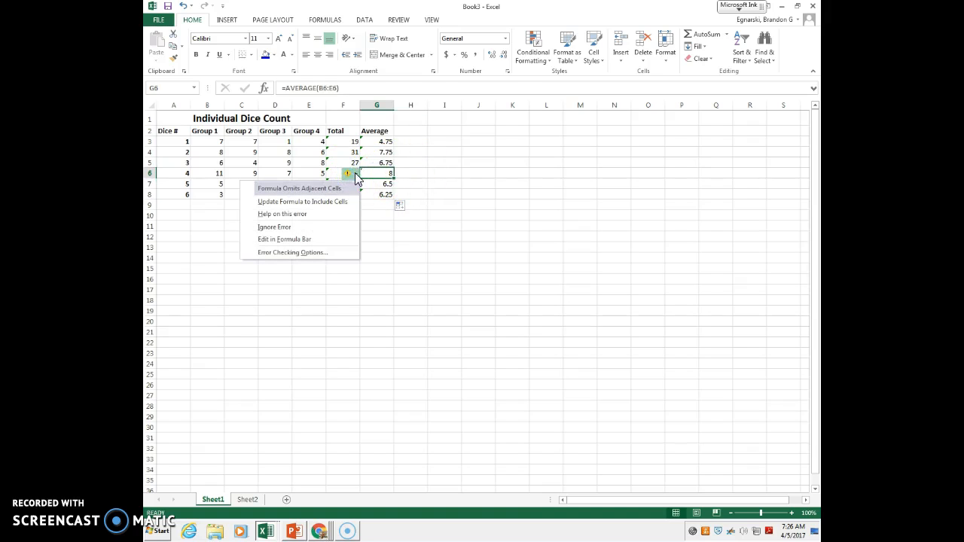
pyautogui.click(378, 182)
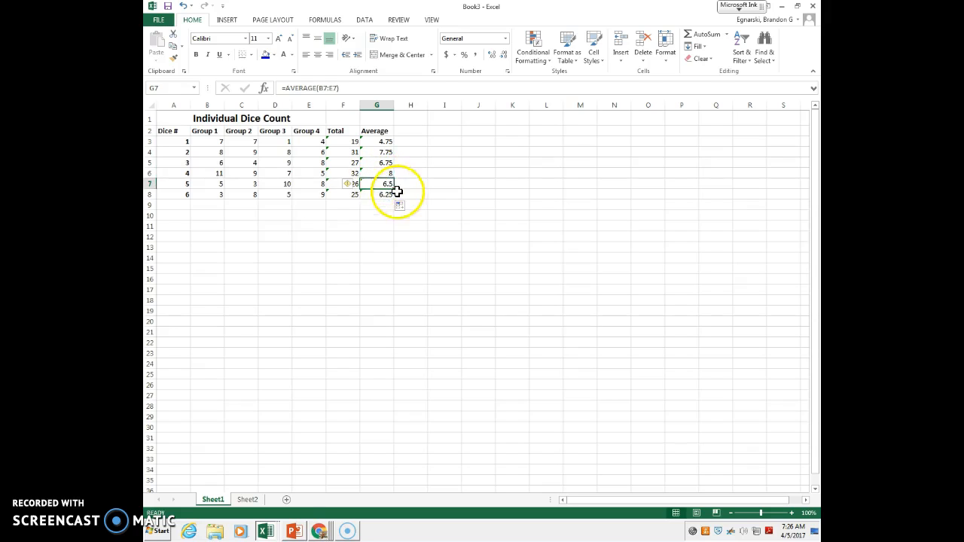
pyautogui.click(380, 194)
pyautogui.click(348, 195)
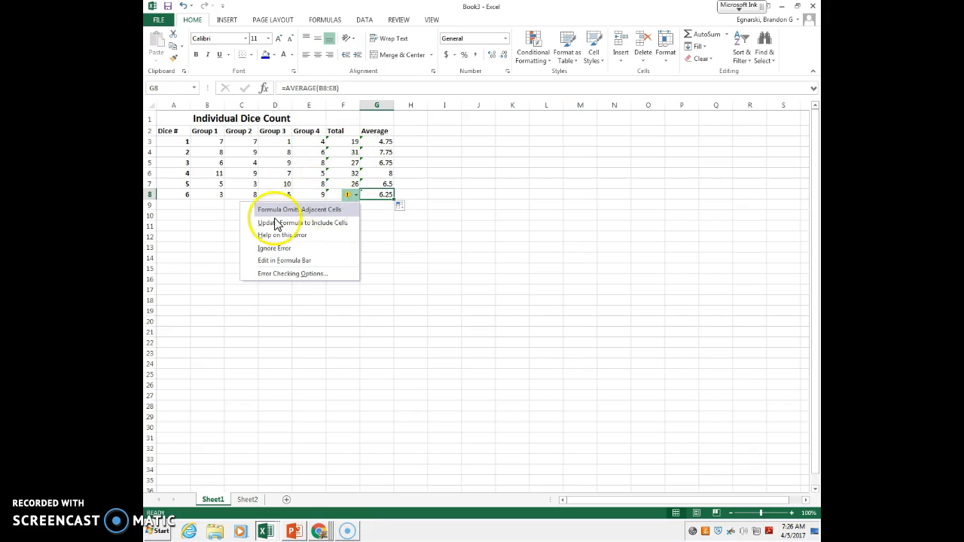
pyautogui.click(372, 194)
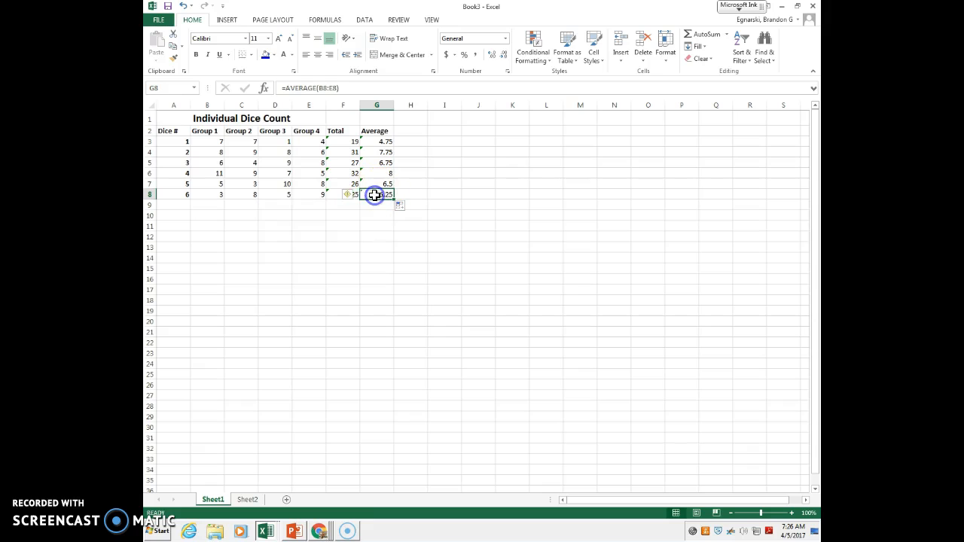
# Apply the error-check suggestion to update the F3 total formula to include adjacent cells, and inspect the resulting range.
pyautogui.click(340, 141)
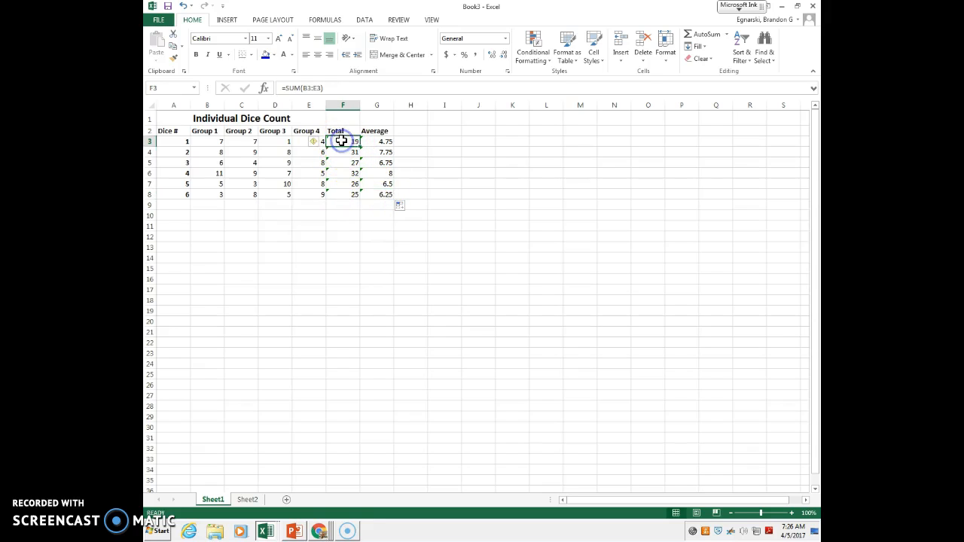
pyautogui.click(313, 143)
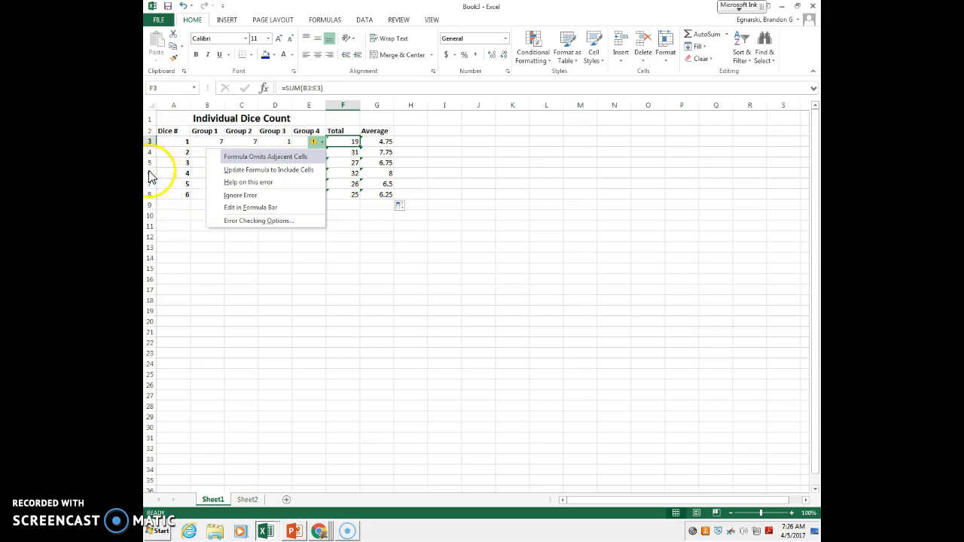
pyautogui.click(279, 178)
pyautogui.click(172, 140)
pyautogui.click(353, 142)
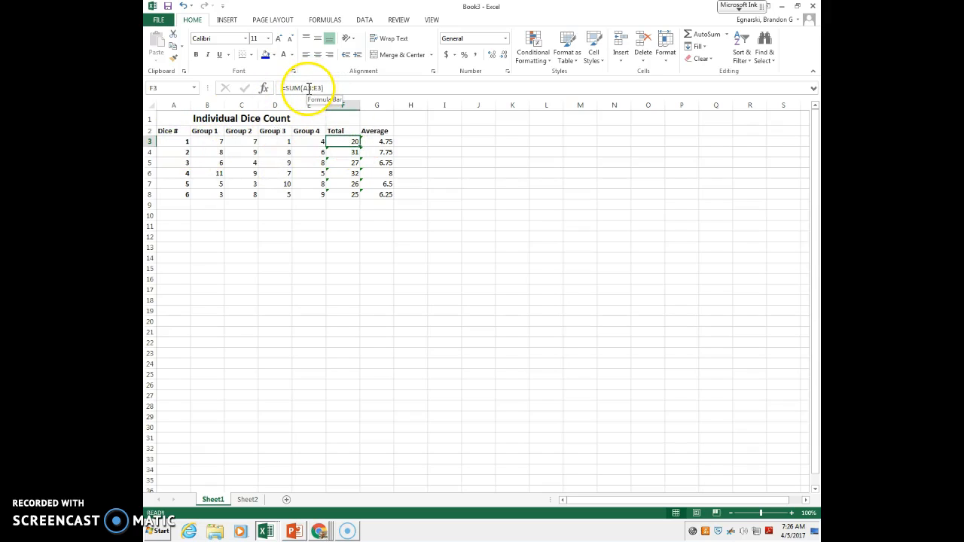
# Correct the start of the range in F3's formula so it reads =SUM(B3:E3).
pyautogui.click(308, 88)
pyautogui.press('Delete')
pyautogui.write('B')
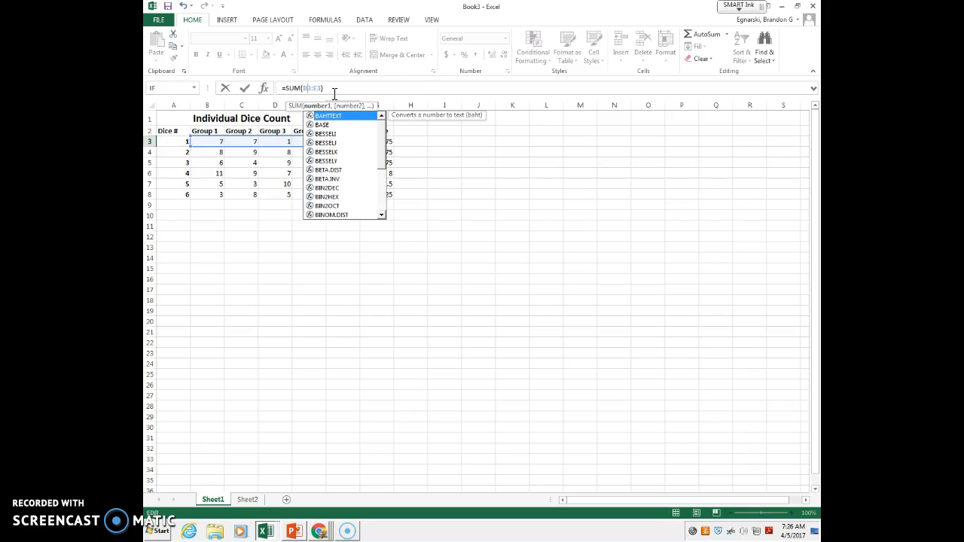
pyautogui.press('Return')
pyautogui.click(404, 161)
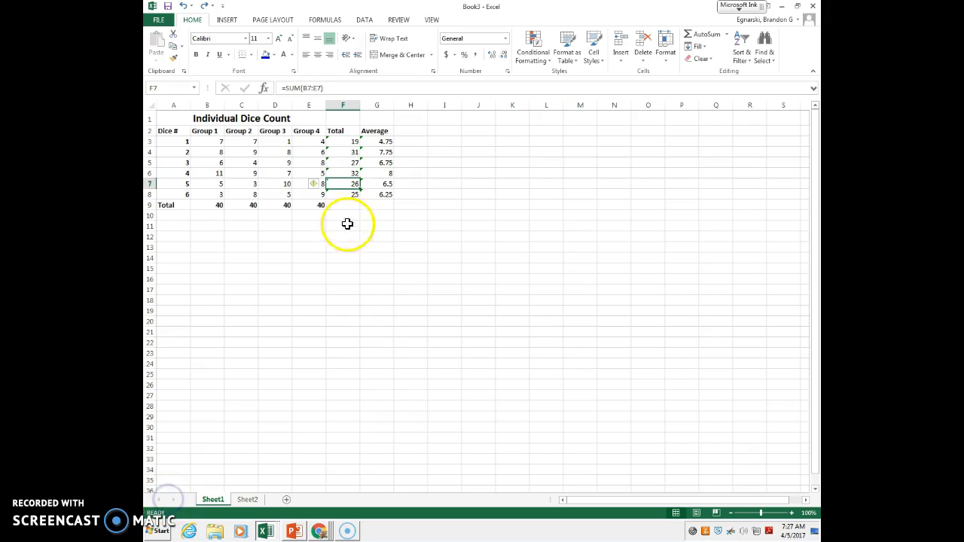
# Inspect the formulas behind the group totals in row 9.
pyautogui.click(344, 223)
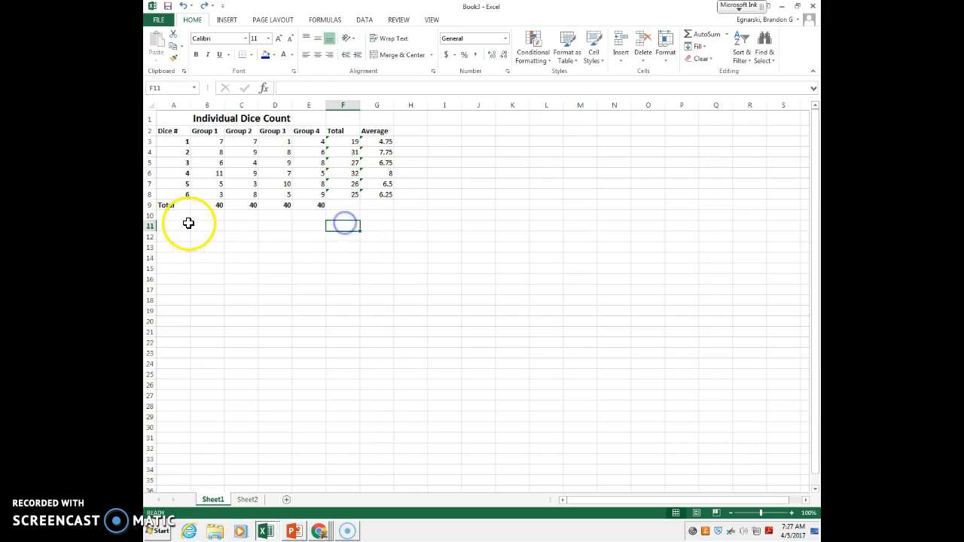
pyautogui.click(184, 212)
pyautogui.click(193, 205)
pyautogui.press('Right')
pyautogui.press('Right')
pyautogui.press('Right')
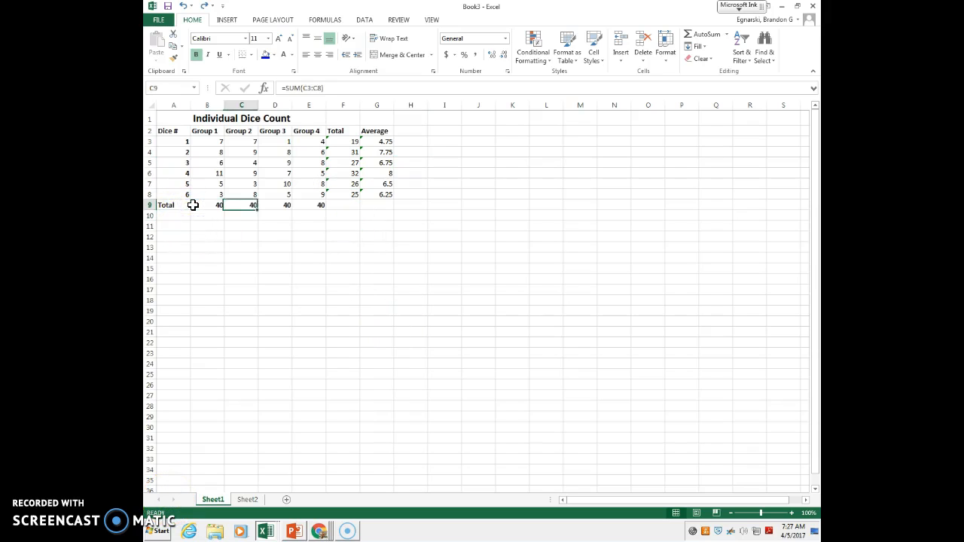
pyautogui.press('Left')
pyautogui.press('Left')
pyautogui.press('Left')
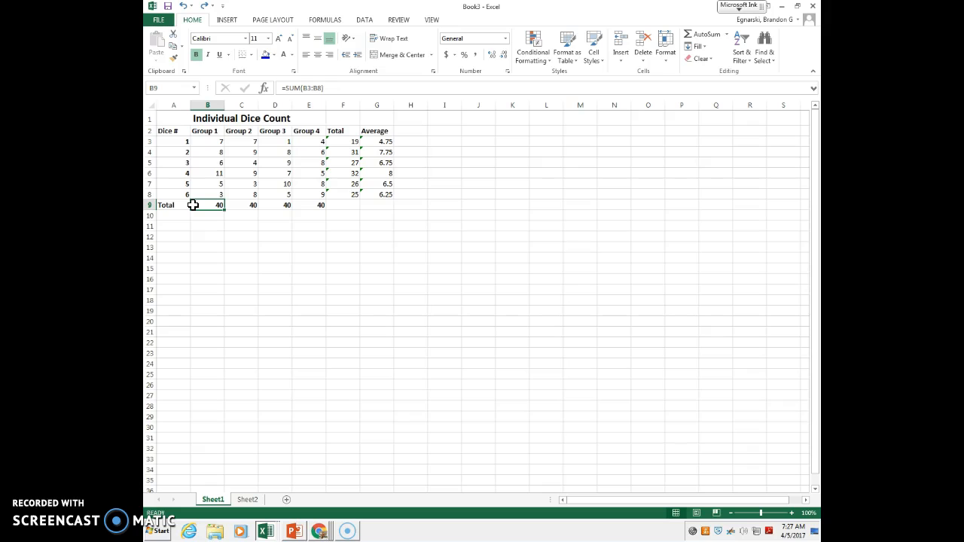
pyautogui.click(289, 195)
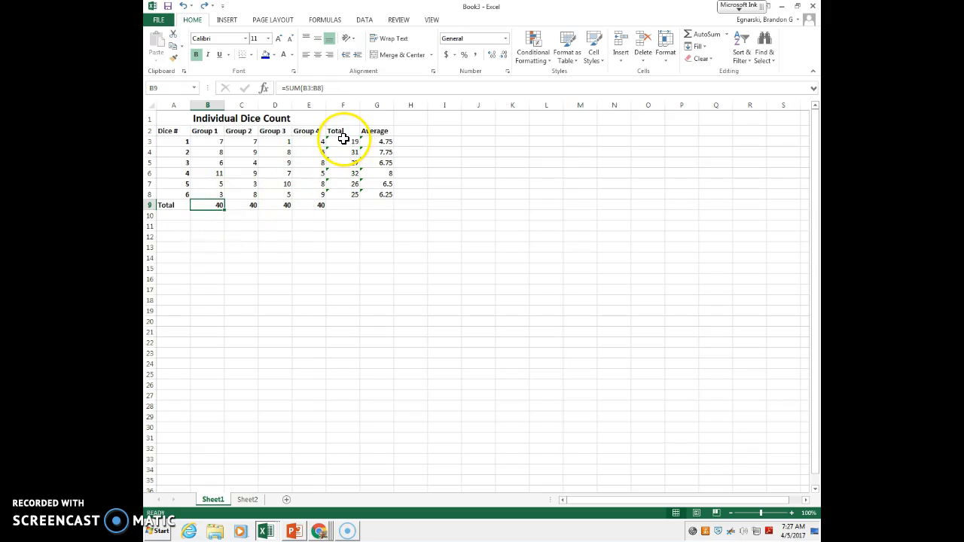
# Ignore the formula error flags for all totals and averages in F3:G8.
pyautogui.moveTo(343, 140); pyautogui.dragTo(371, 195)
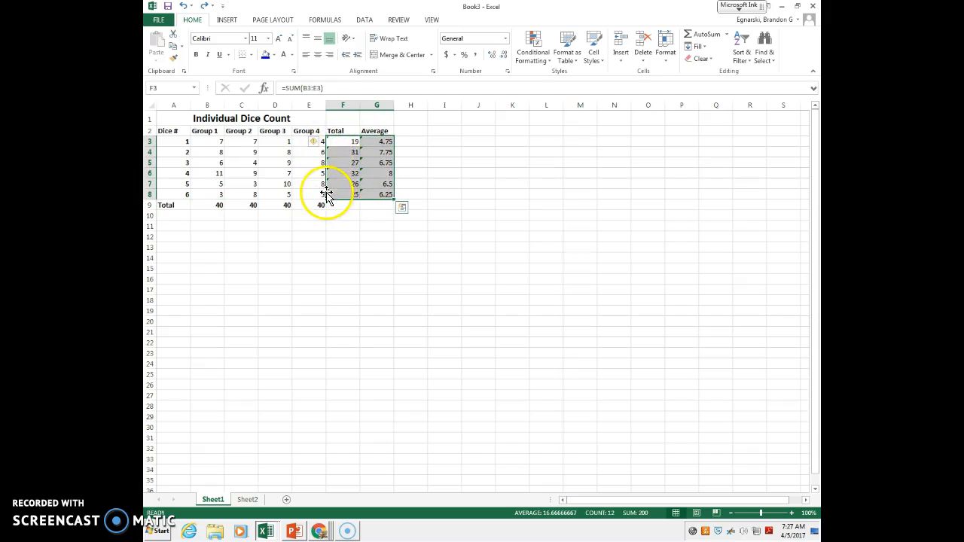
pyautogui.click(321, 142)
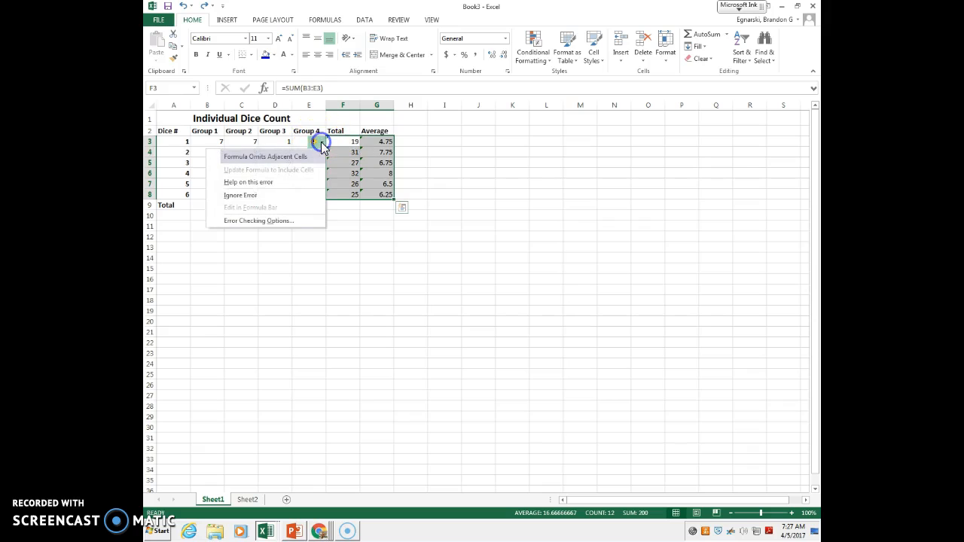
pyautogui.click(280, 196)
pyautogui.click(371, 214)
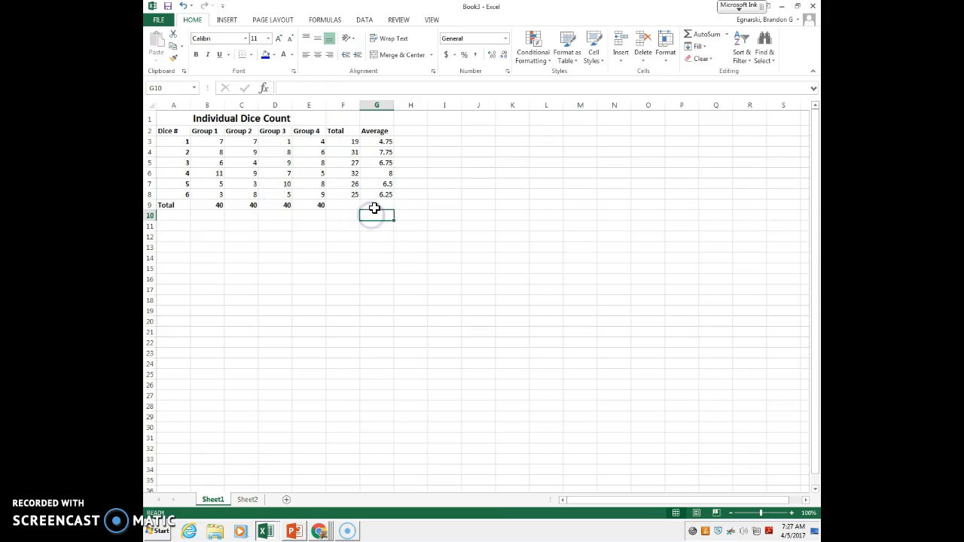
pyautogui.click(364, 203)
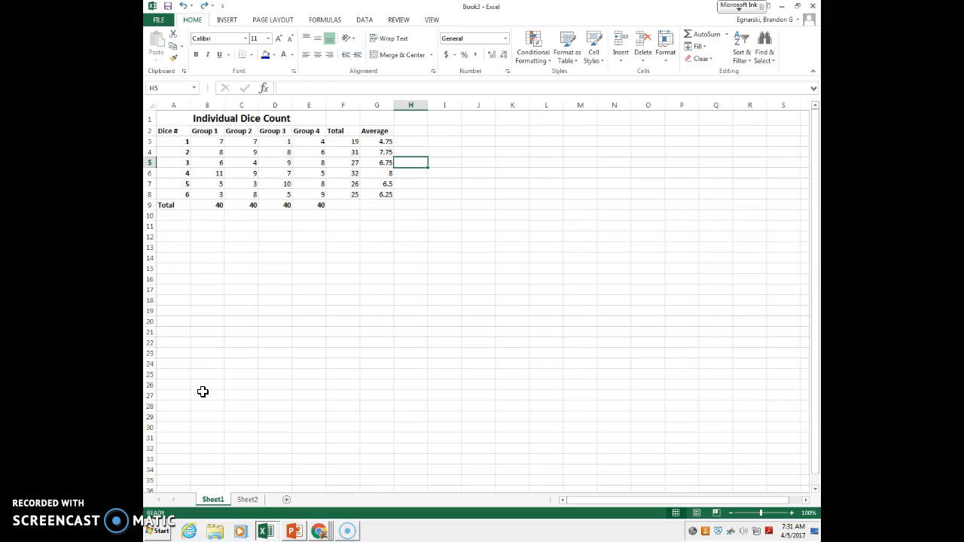
# Merge and center the title Individual Dice Count across A1:G1, spanning the Total and Average columns.
pyautogui.moveTo(241, 119); pyautogui.dragTo(384, 114)
pyautogui.click(388, 55)
pyautogui.click(388, 55)
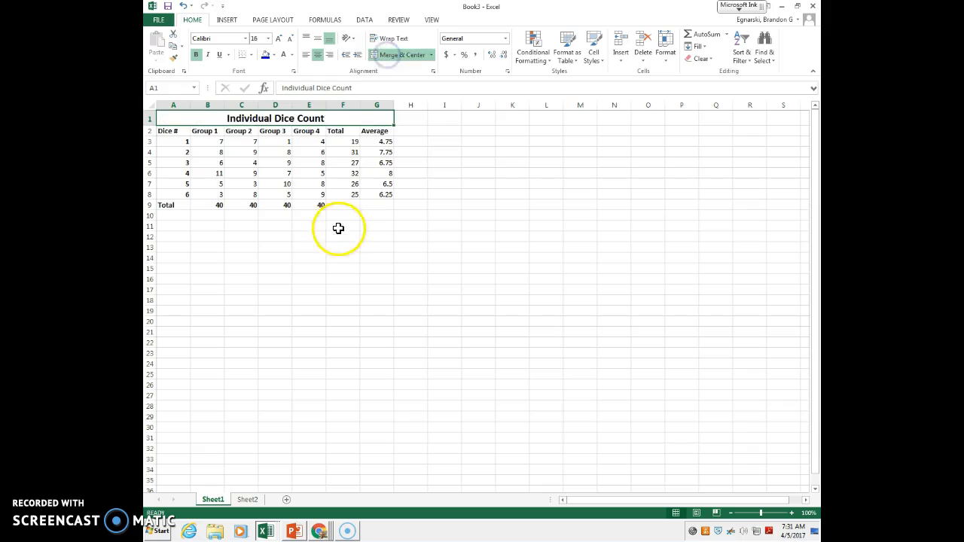
pyautogui.click(344, 230)
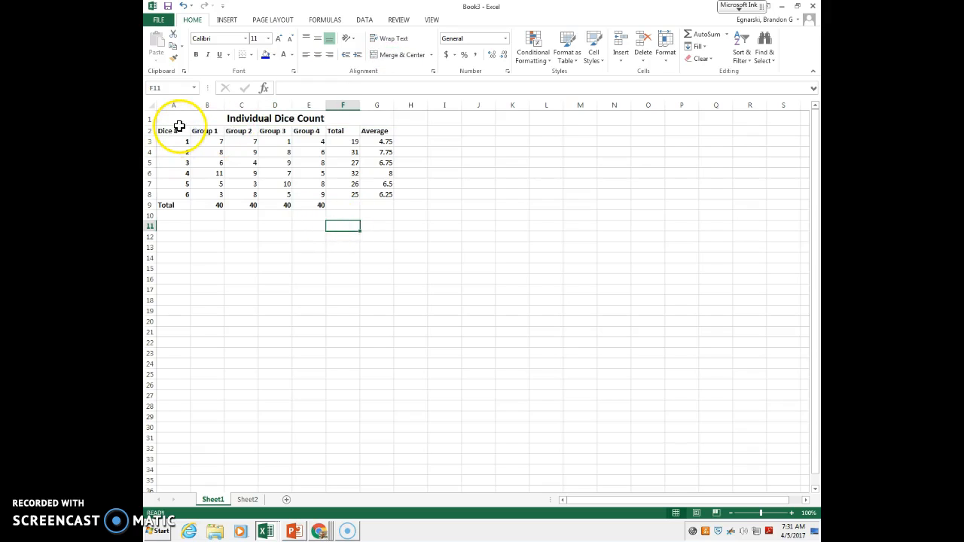
# Insert the recommended clustered column chart for the dice numbers and four groups' counts in A2:E8.
pyautogui.moveTo(174, 130); pyautogui.dragTo(314, 194)
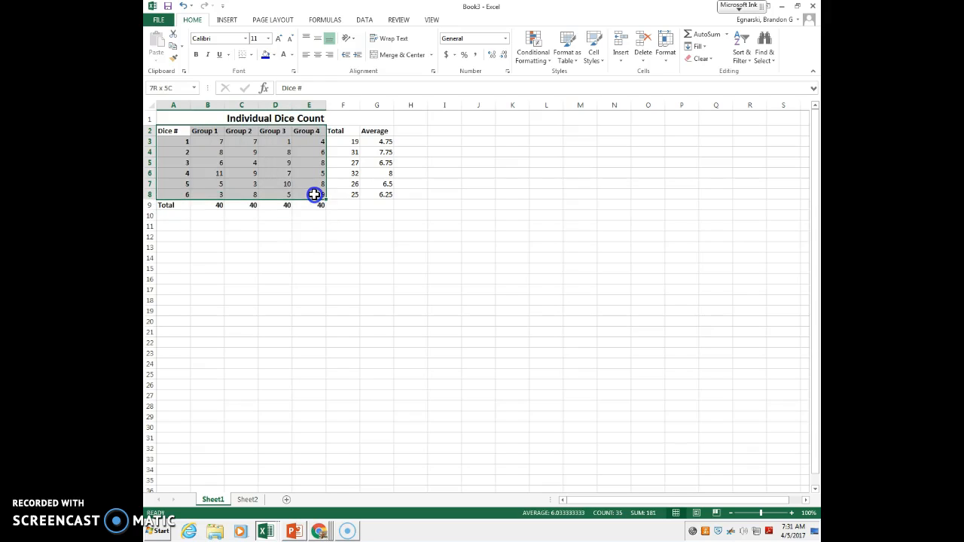
pyautogui.click(181, 117)
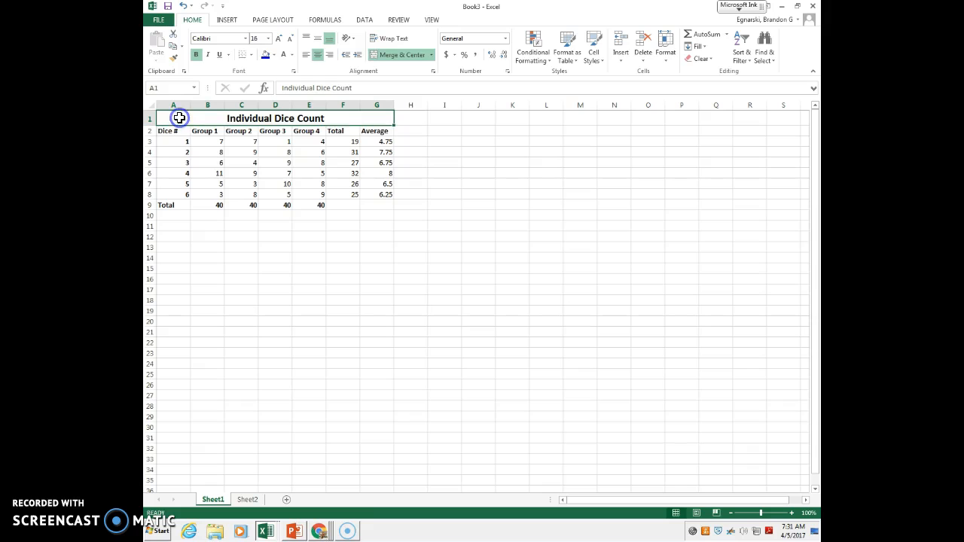
pyautogui.moveTo(175, 130); pyautogui.dragTo(314, 194)
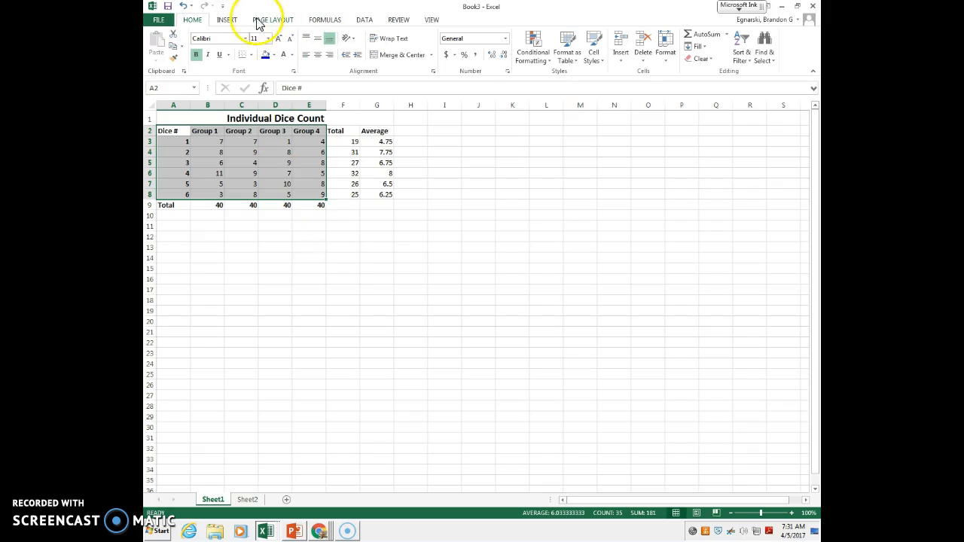
pyautogui.click(226, 20)
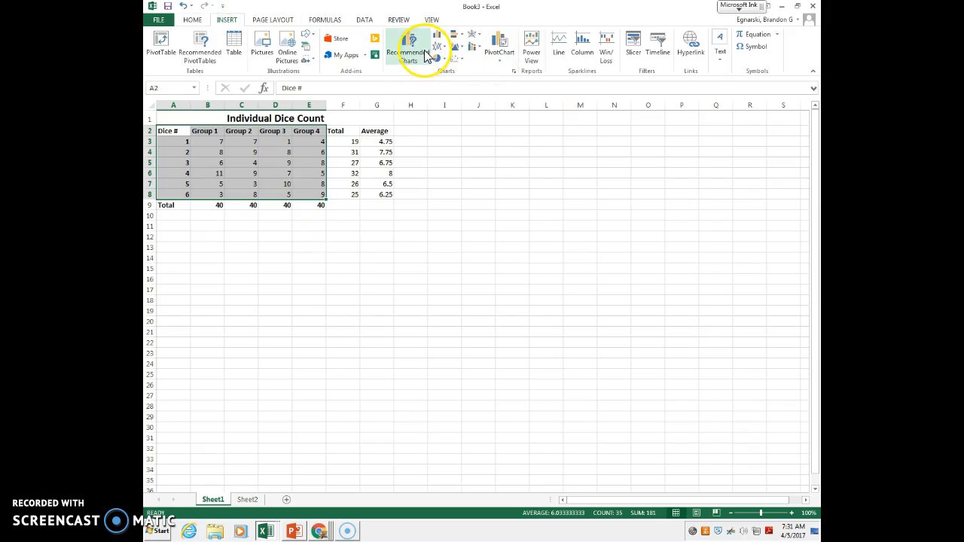
pyautogui.click(426, 56)
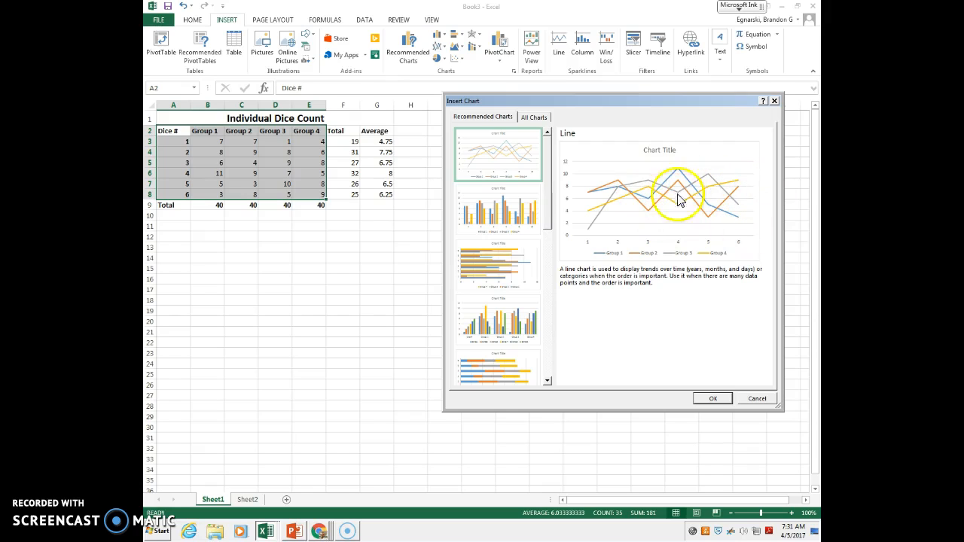
pyautogui.click(518, 218)
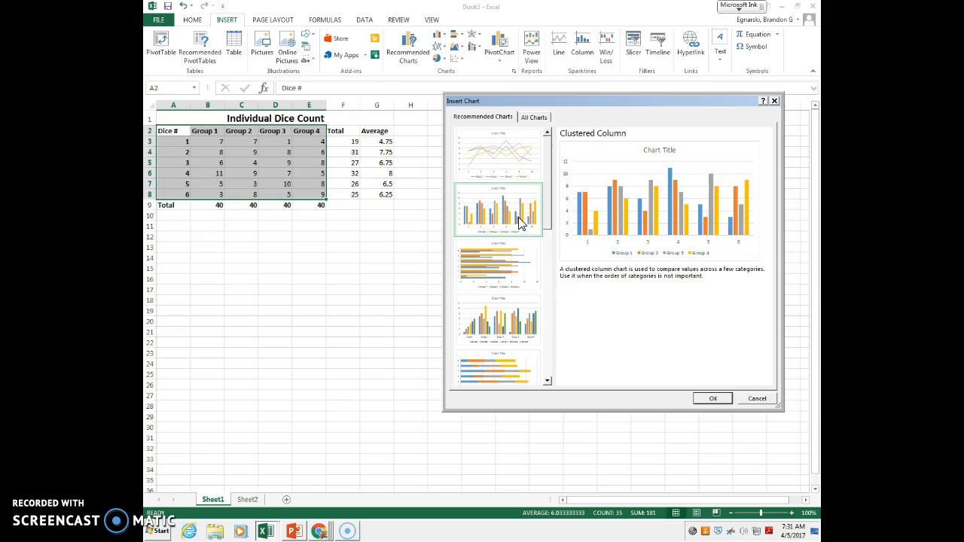
pyautogui.scroll(-5, 519, 222)
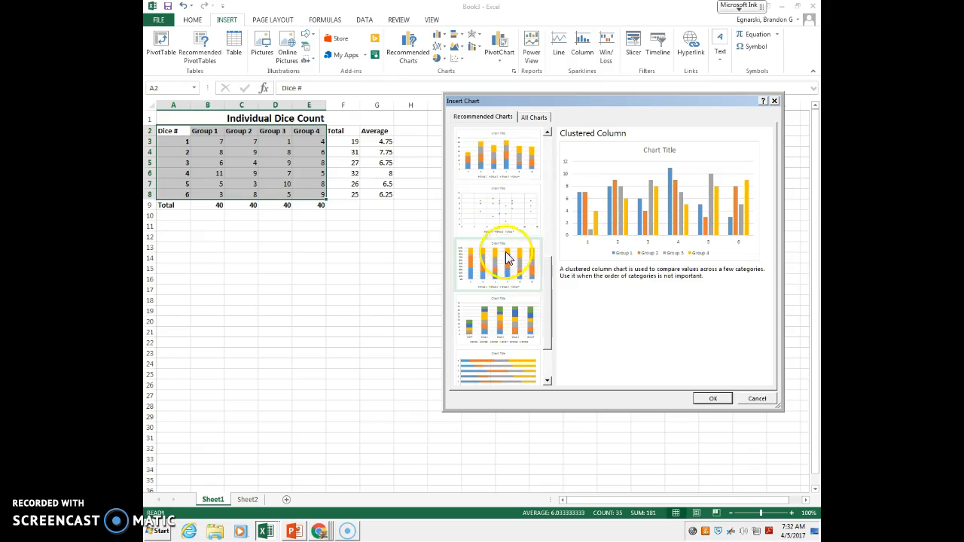
pyautogui.click(497, 157)
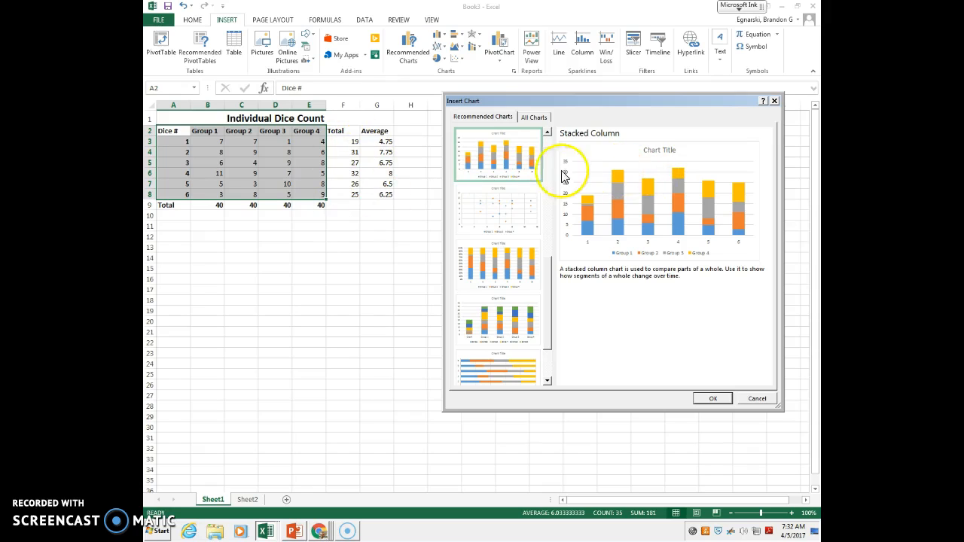
pyautogui.scroll(1, 512, 251)
pyautogui.scroll(1, 511, 175)
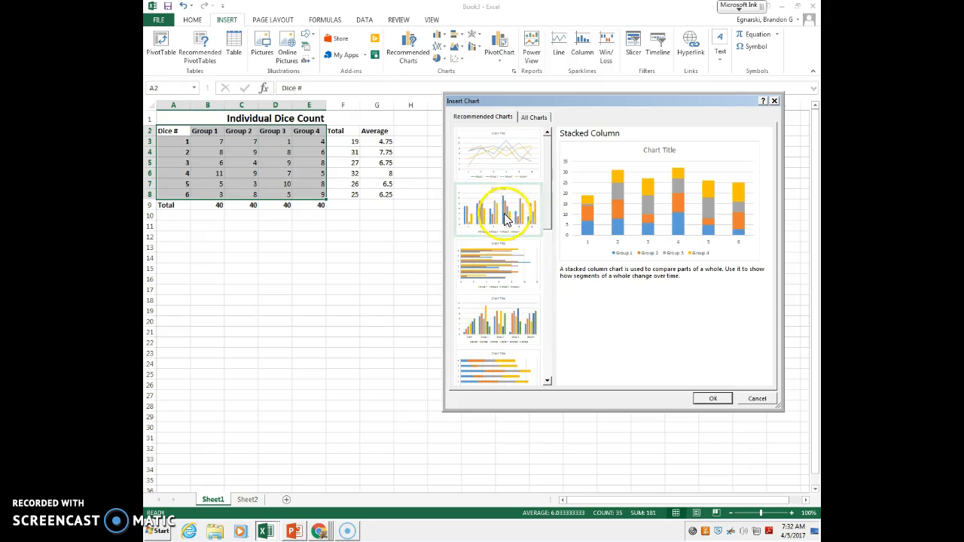
pyautogui.click(508, 224)
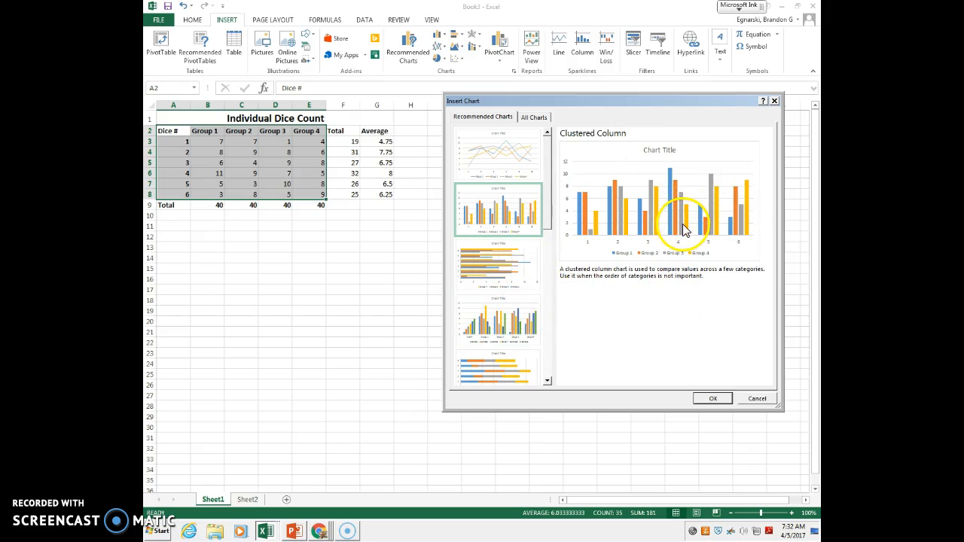
pyautogui.click(707, 402)
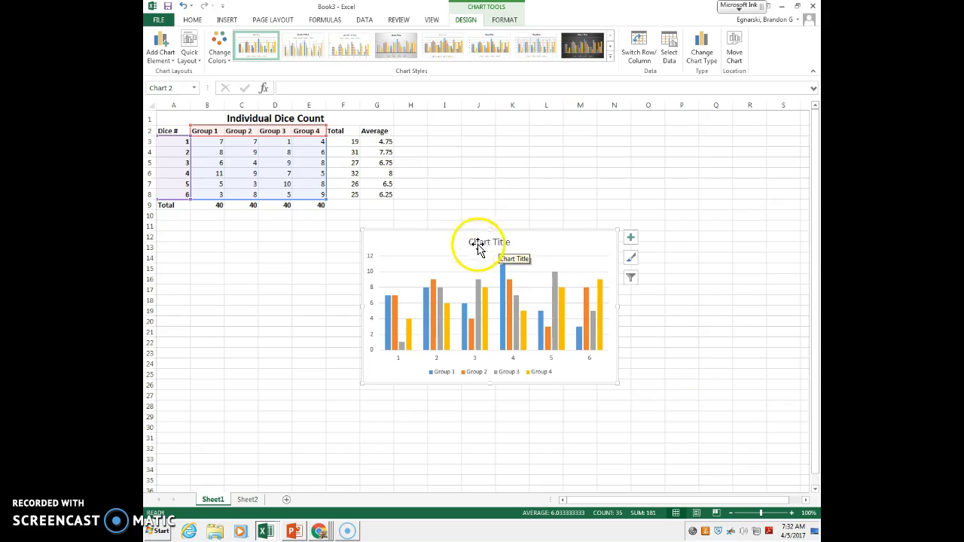
pyautogui.click(475, 244)
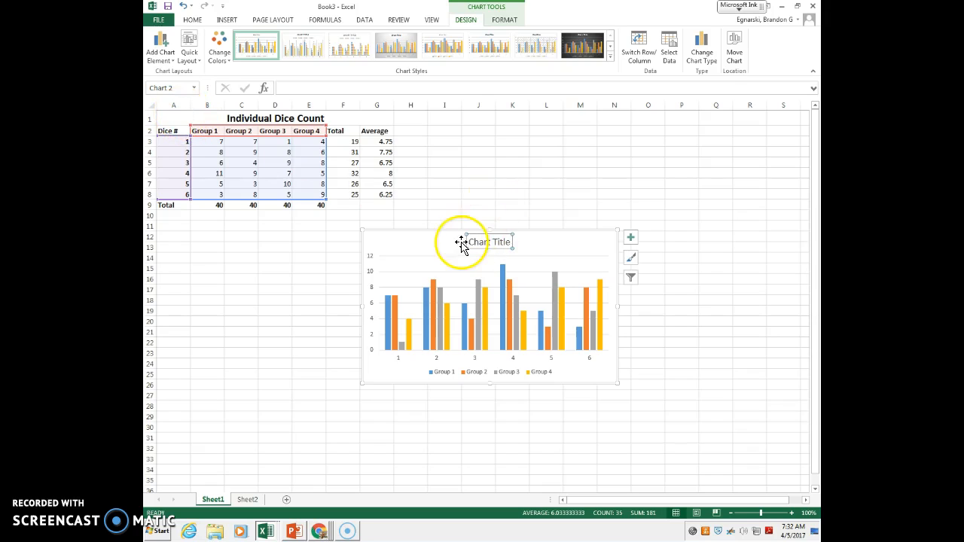
pyautogui.click(534, 241)
pyautogui.rightClick(534, 242)
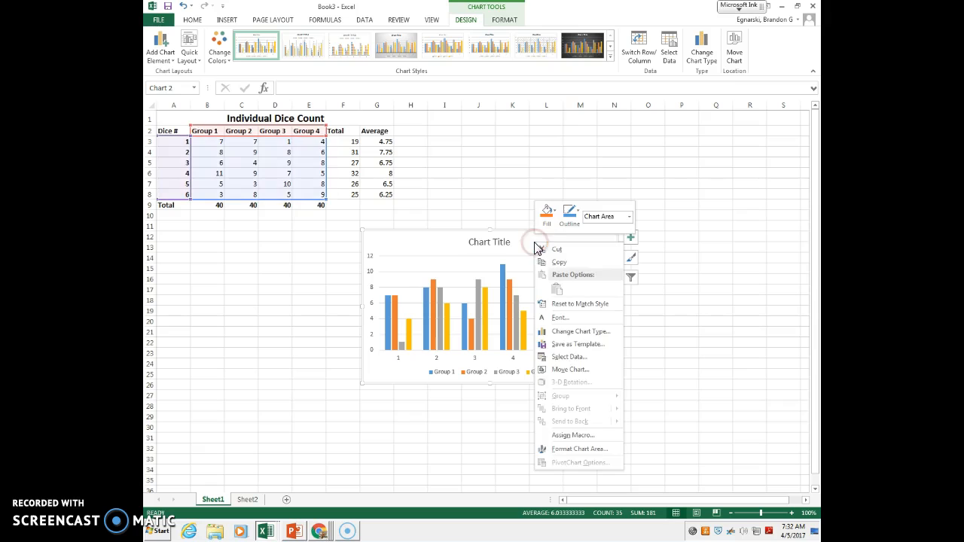
pyautogui.click(567, 360)
pyautogui.moveTo(179, 114); pyautogui.dragTo(228, 192)
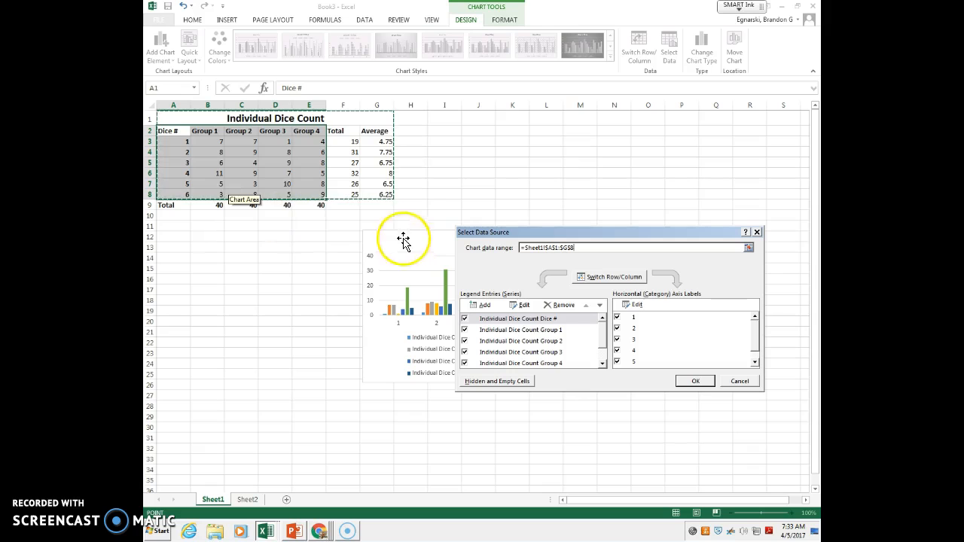
pyautogui.click(742, 382)
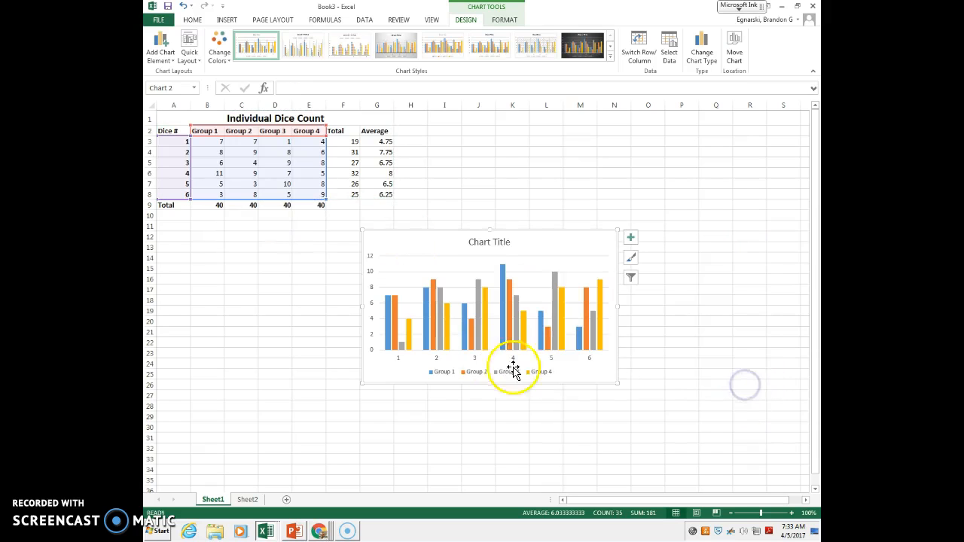
# Replace the chart's placeholder title with Individual Dice Count.
pyautogui.doubleClick(487, 241)
pyautogui.moveTo(510, 241); pyautogui.dragTo(459, 240)
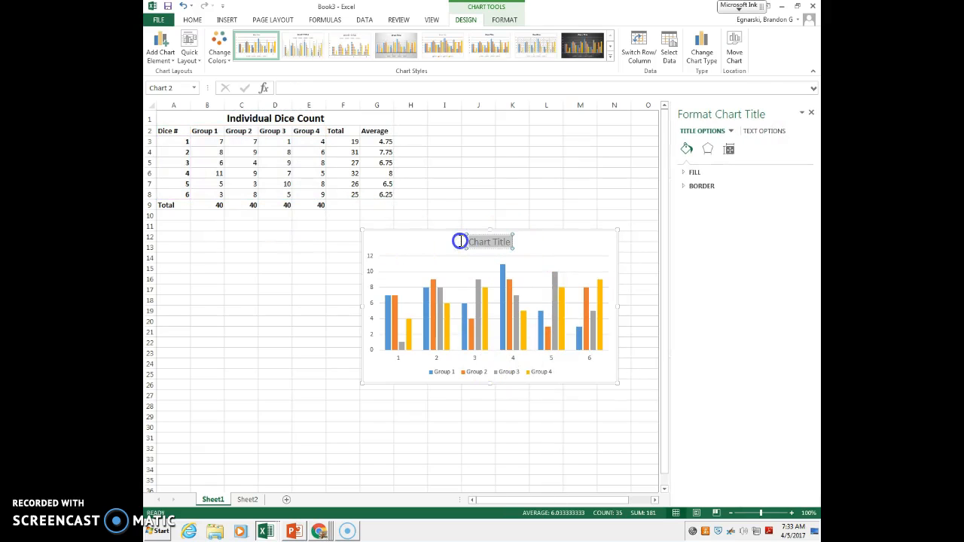
pyautogui.press('BackSpace')
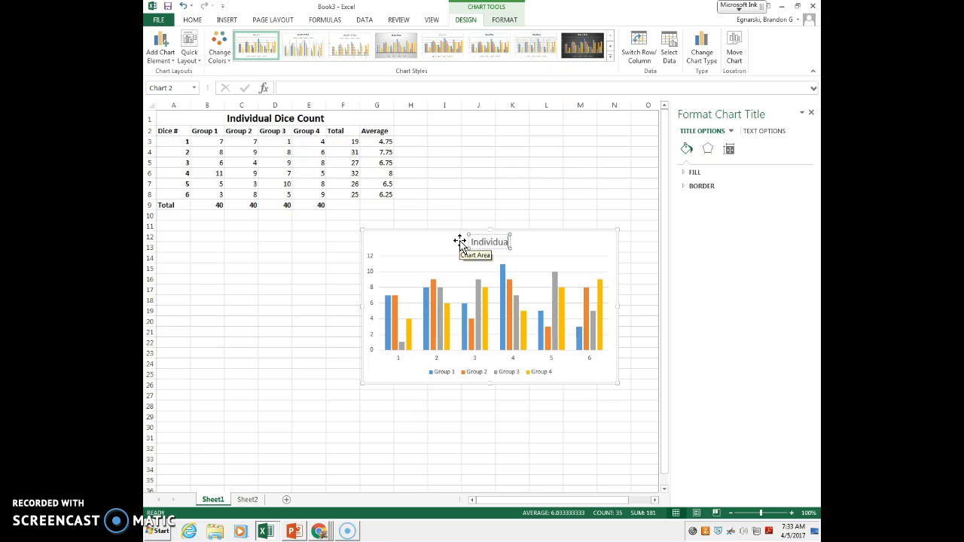
pyautogui.write('Individual Dice Count')
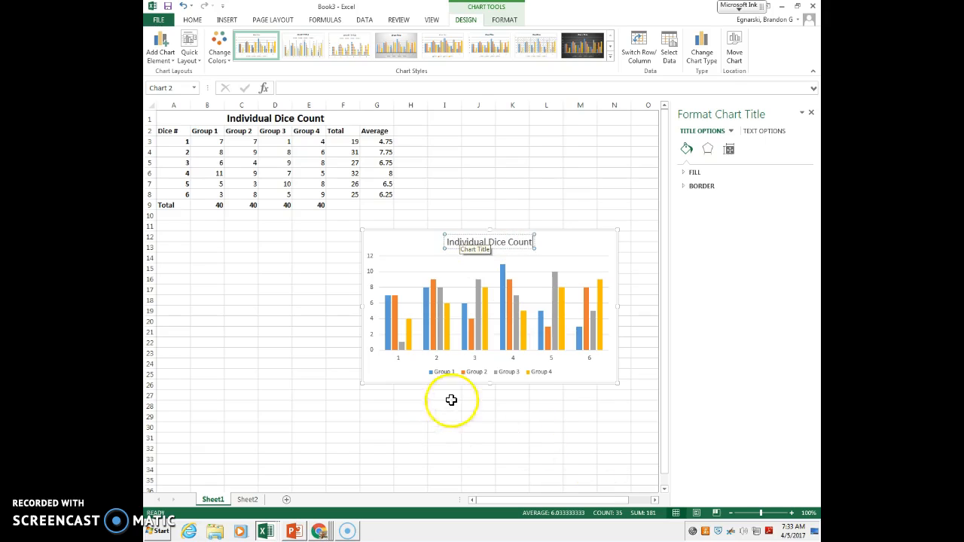
pyautogui.click(429, 372)
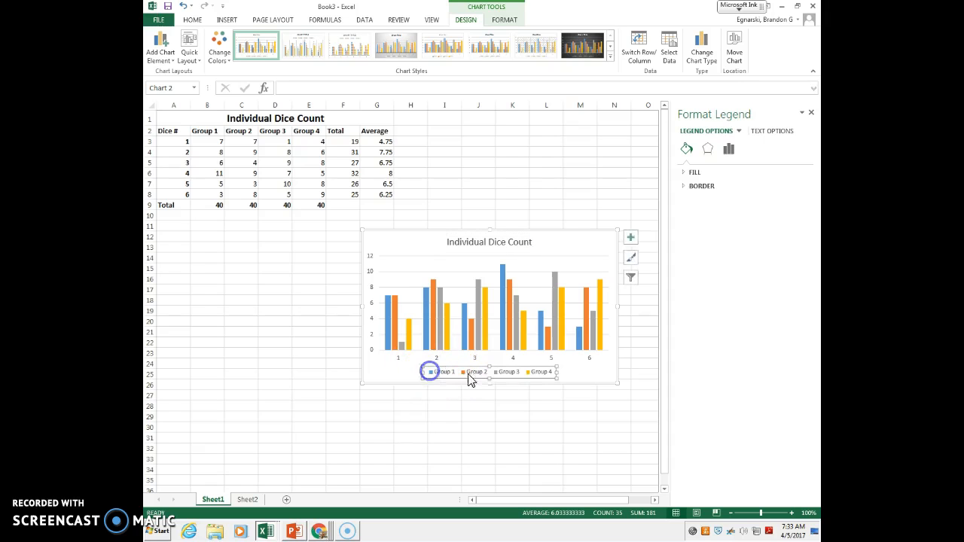
pyautogui.click(514, 404)
pyautogui.click(497, 371)
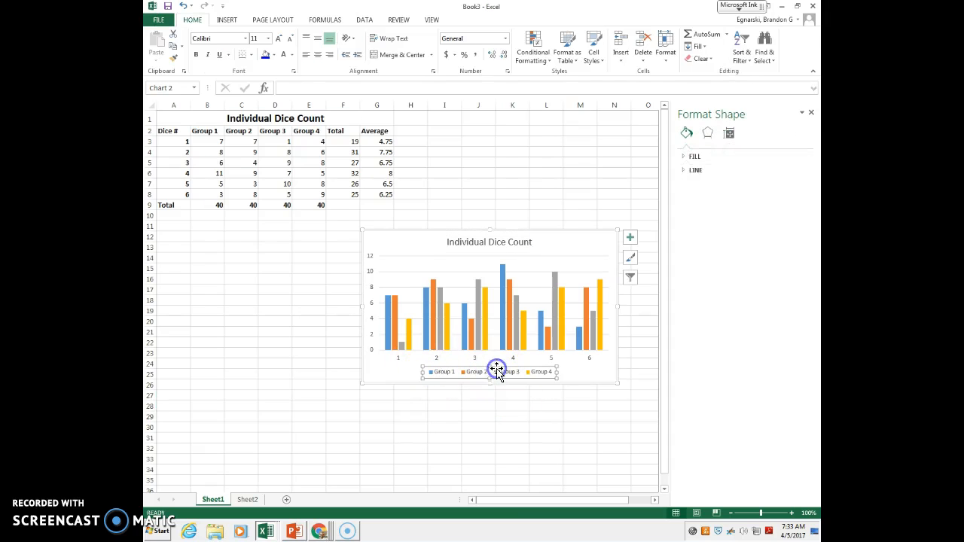
pyautogui.click(397, 359)
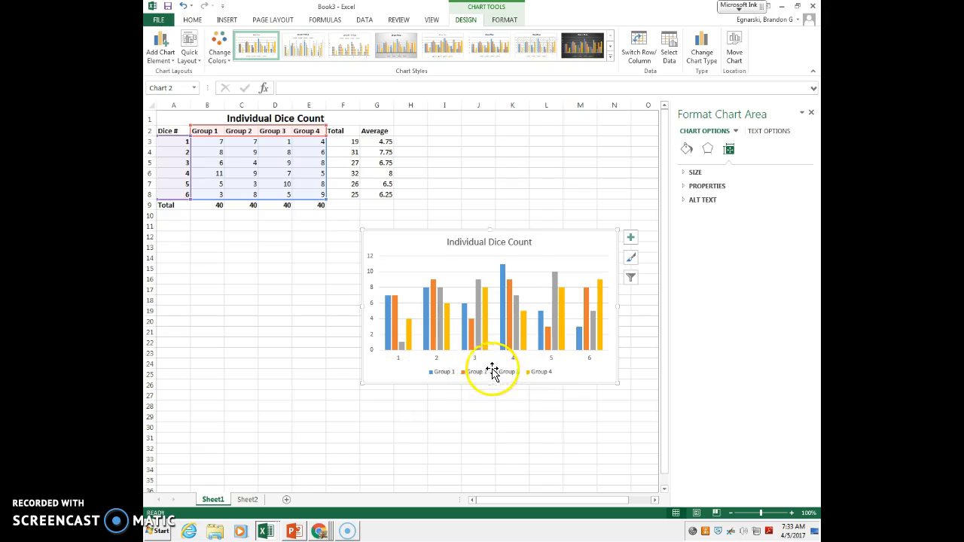
# Add primary horizontal and primary vertical axis titles to the column chart.
pyautogui.click(631, 238)
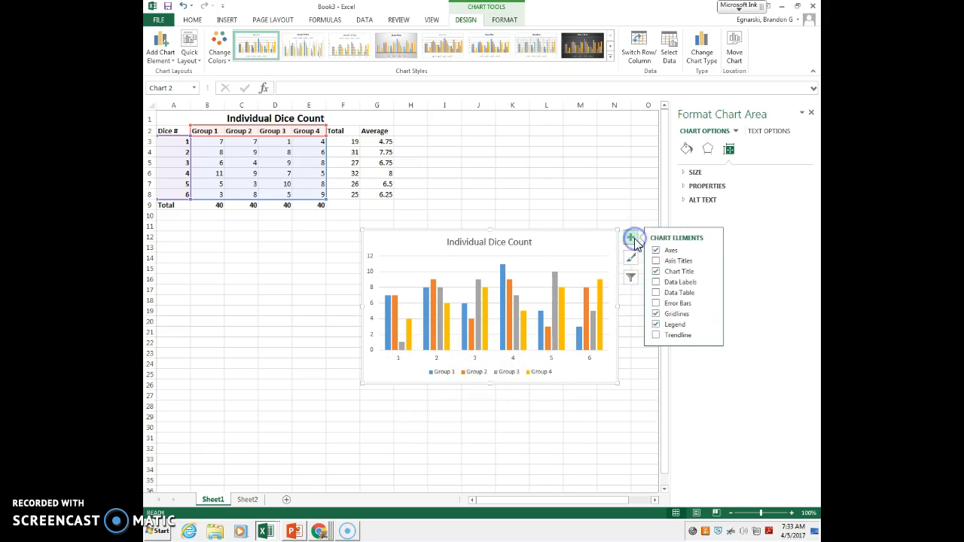
pyautogui.click(656, 261)
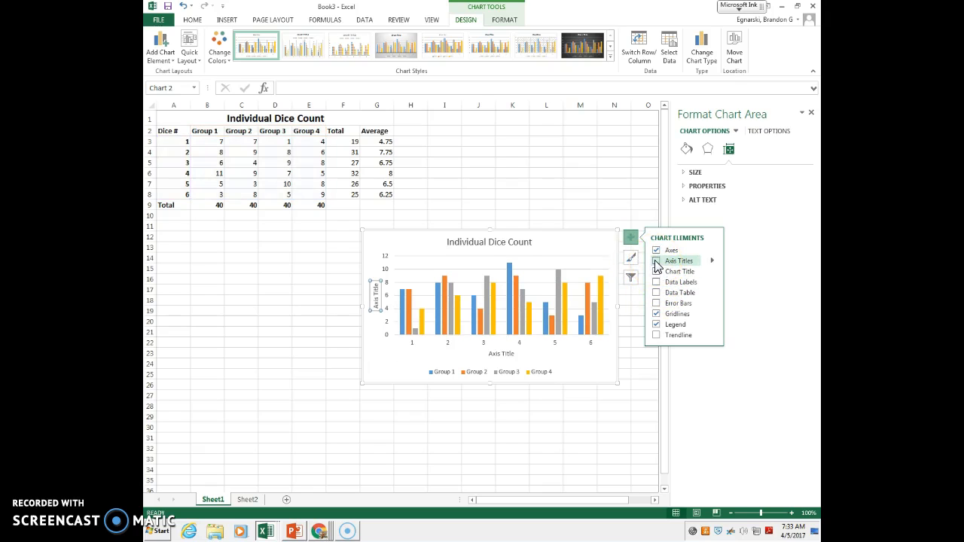
pyautogui.click(689, 263)
pyautogui.click(713, 260)
pyautogui.click(712, 260)
pyautogui.click(712, 262)
pyautogui.click(734, 262)
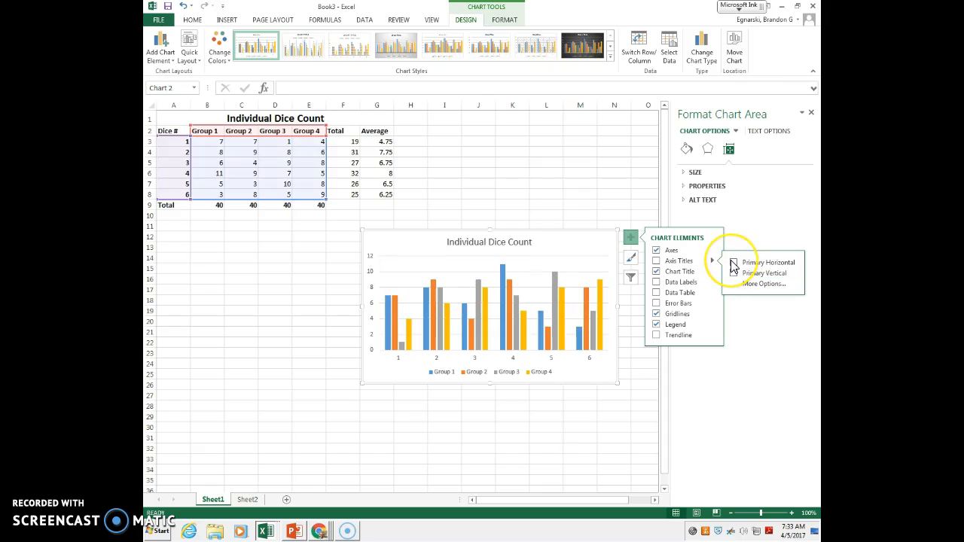
pyautogui.click(712, 262)
pyautogui.click(713, 262)
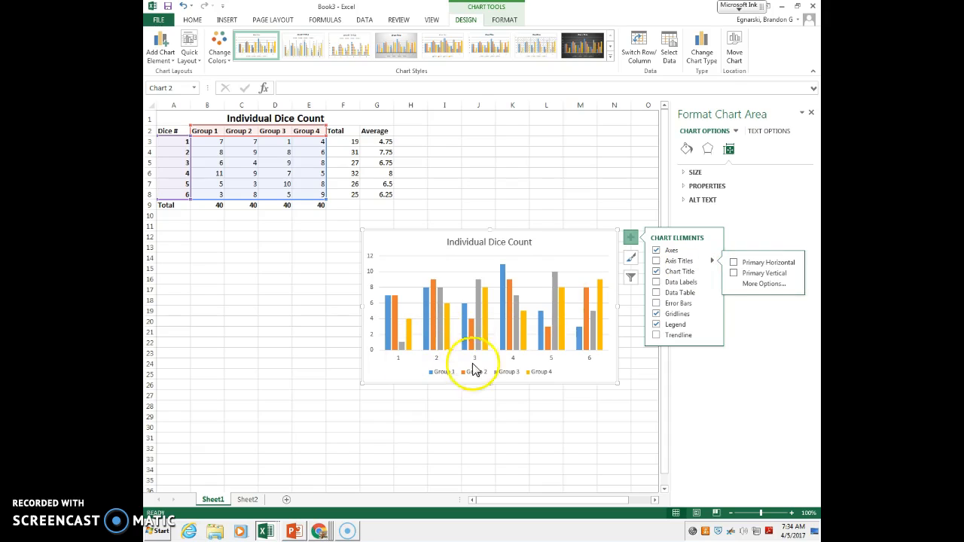
pyautogui.click(733, 263)
pyautogui.click(733, 273)
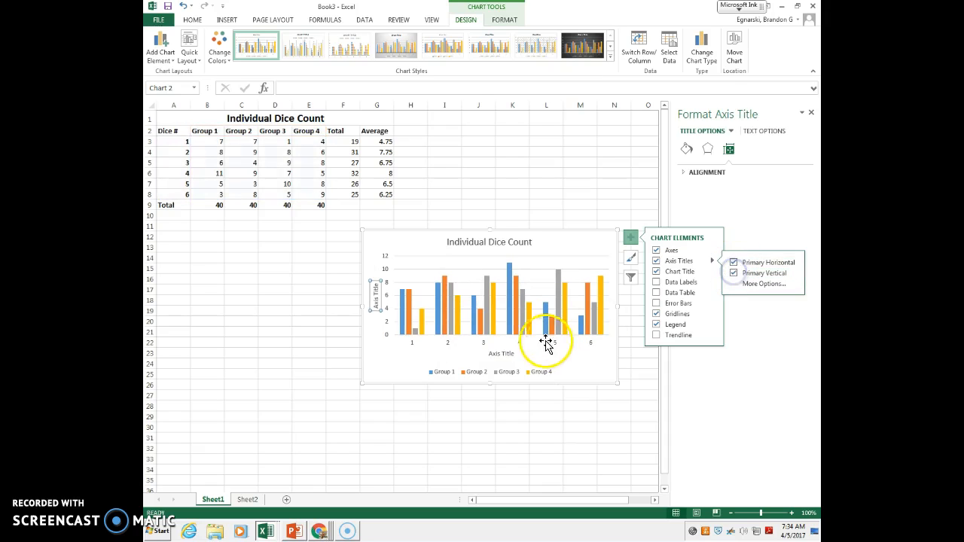
# Name the column chart's horizontal axis # on the Dice and its vertical axis Times Rolled.
pyautogui.click(502, 354)
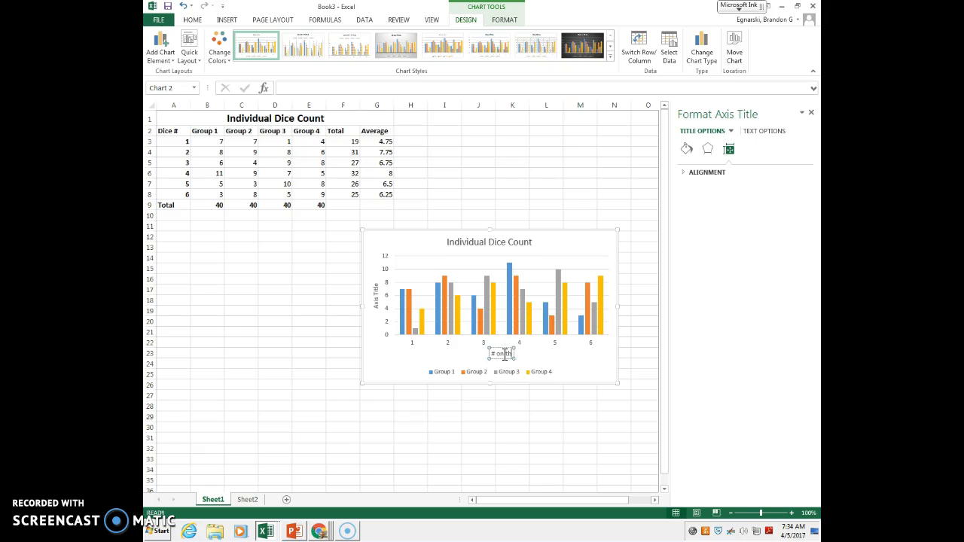
pyautogui.click(375, 297)
pyautogui.click(375, 299)
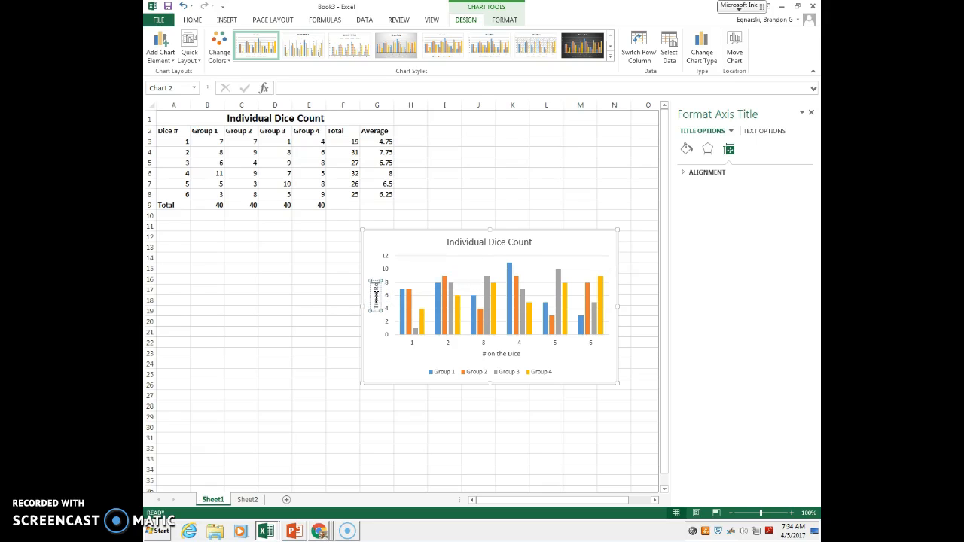
pyautogui.click(389, 342)
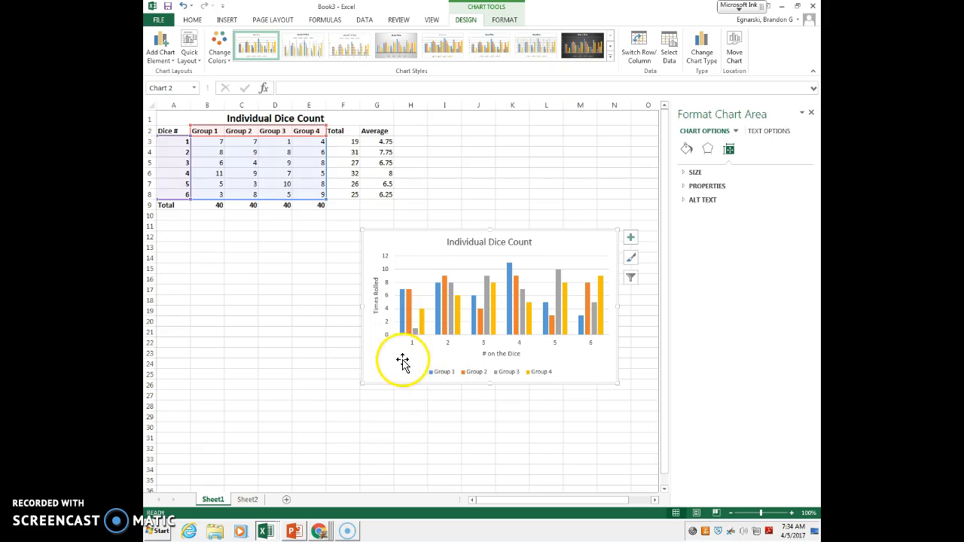
# Move the column chart up so it sits just below the table, starting at about row 10.
pyautogui.click(331, 321)
pyautogui.moveTo(424, 251); pyautogui.dragTo(422, 229)
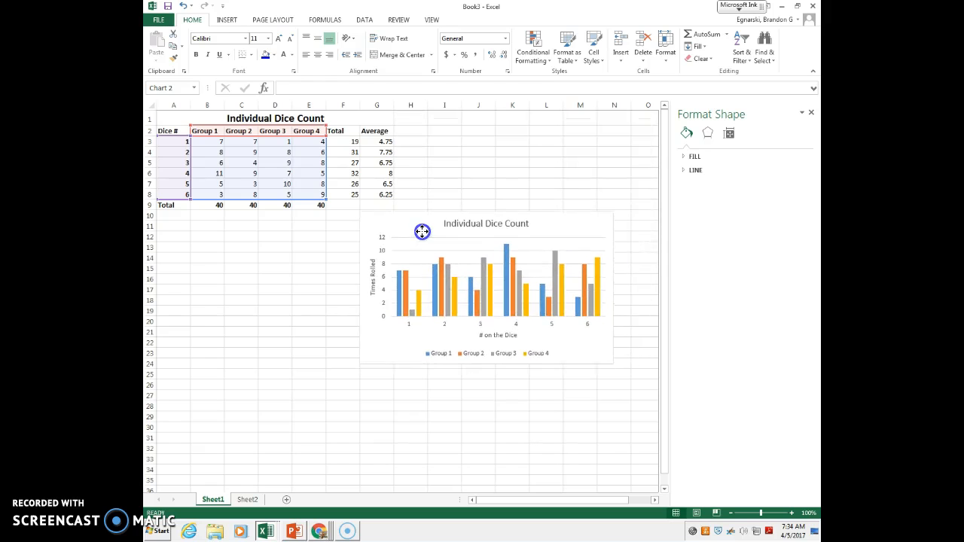
pyautogui.click(303, 257)
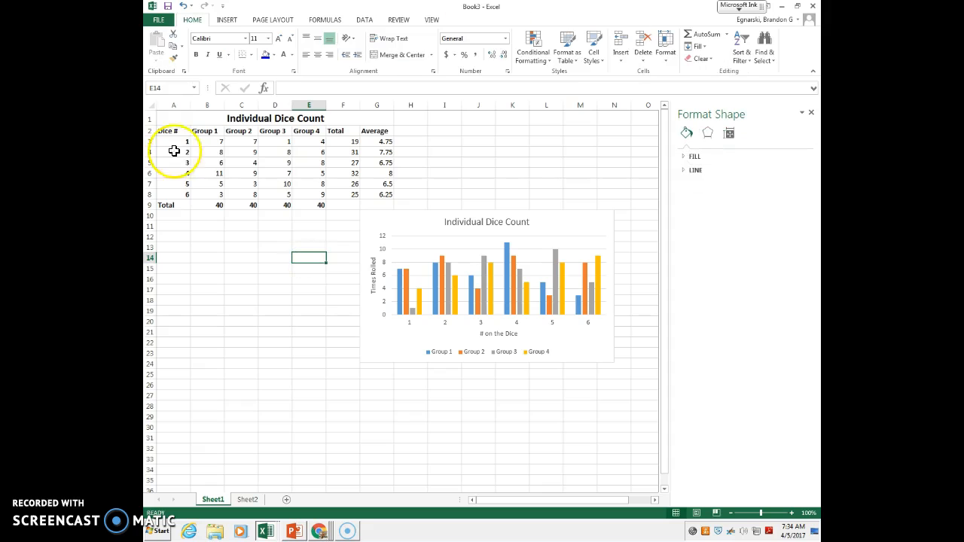
pyautogui.click(173, 128)
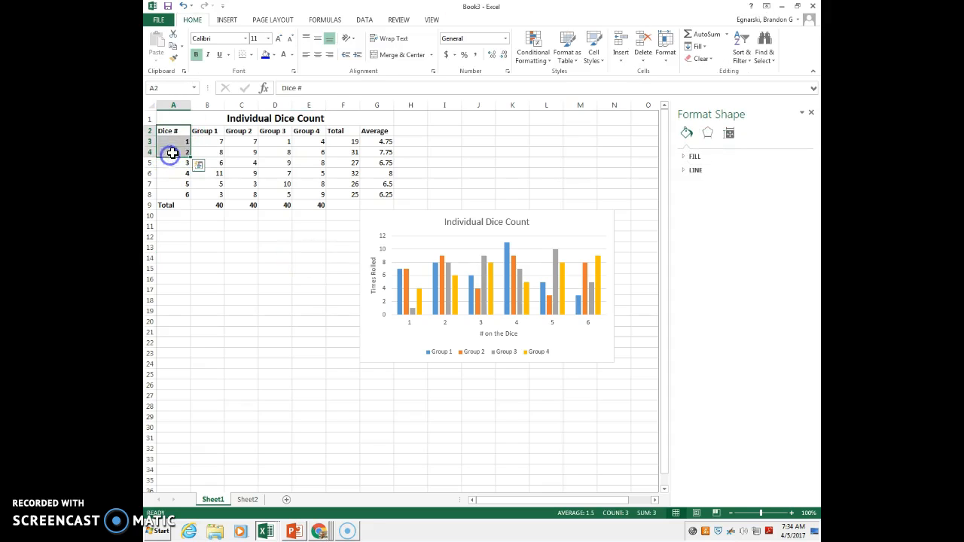
pyautogui.click(187, 117)
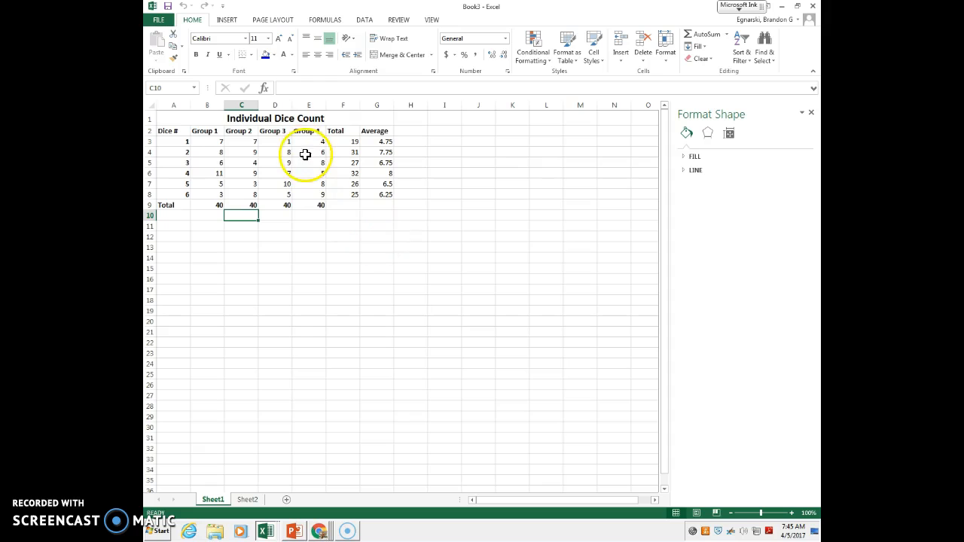
# Insert a 3-D pie chart of the Group 3 counts in D2:D8 and give it the dark-background chart style.
pyautogui.moveTo(287, 132); pyautogui.dragTo(271, 194)
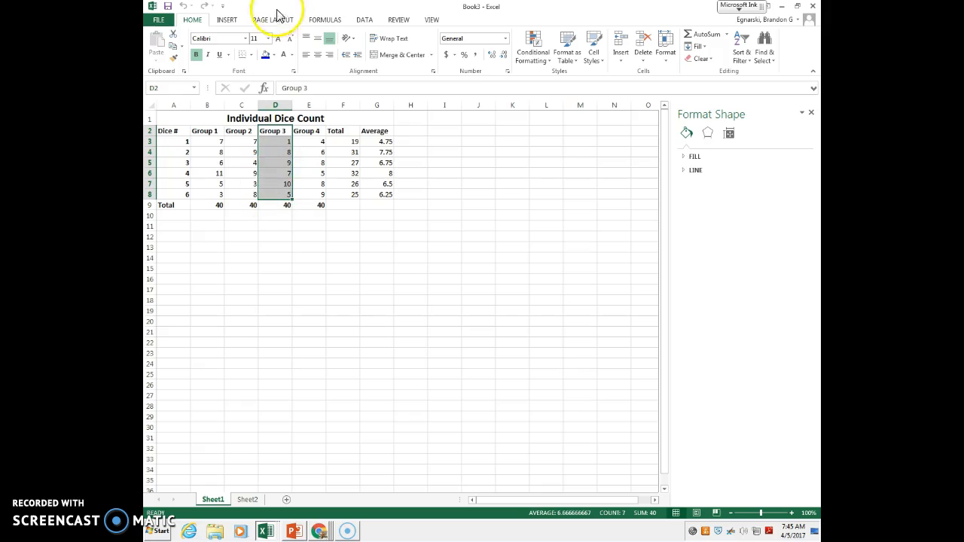
pyautogui.click(227, 20)
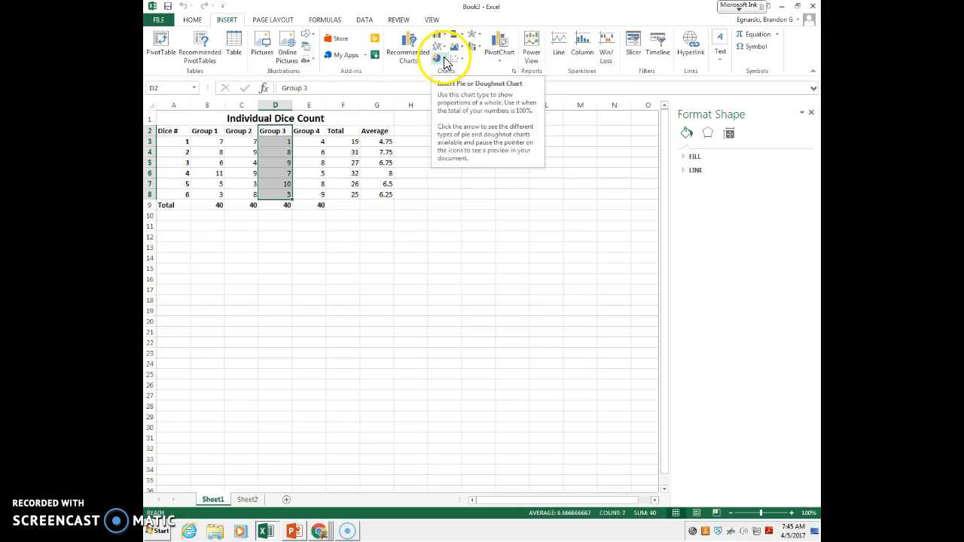
pyautogui.click(445, 62)
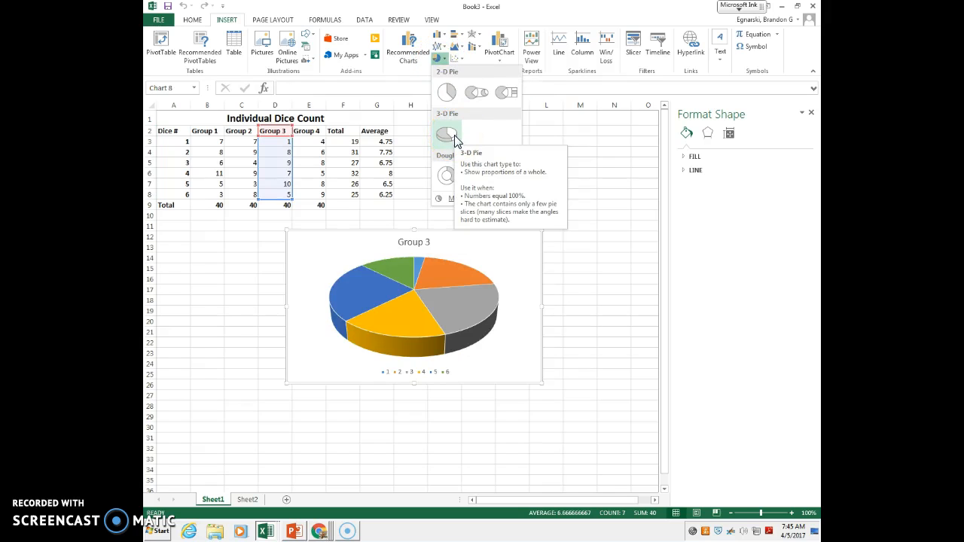
pyautogui.click(448, 136)
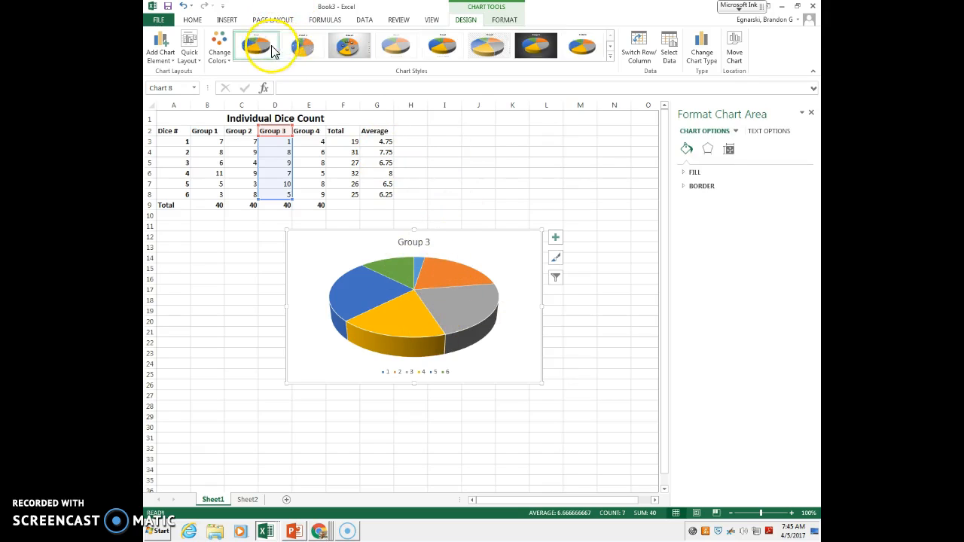
pyautogui.click(610, 59)
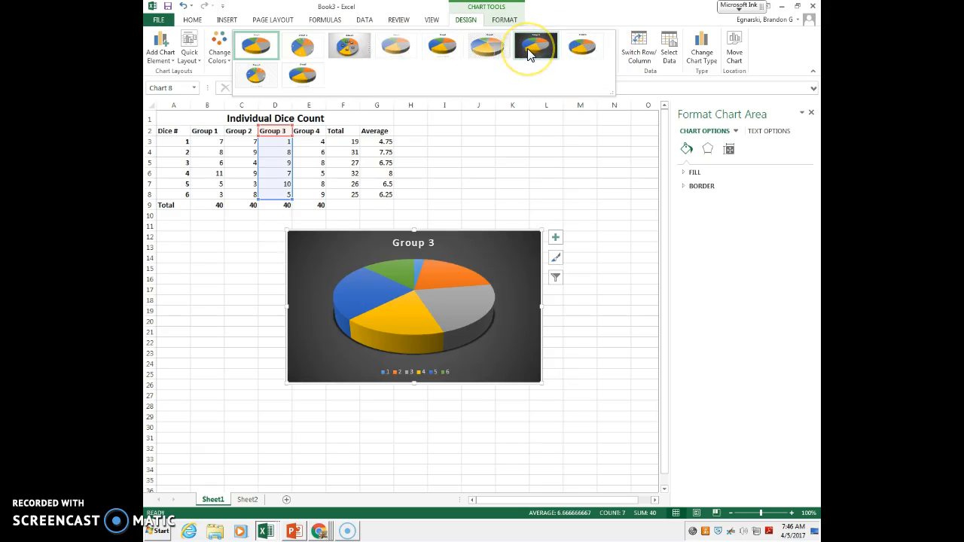
pyautogui.click(527, 49)
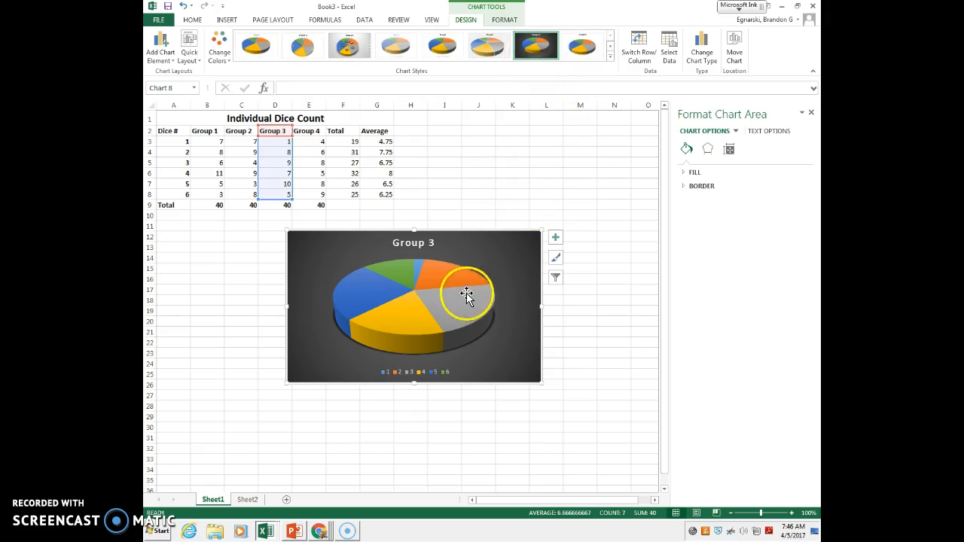
# Add data labels to the Group 3 pie chart in the Best Fit position.
pyautogui.click(555, 238)
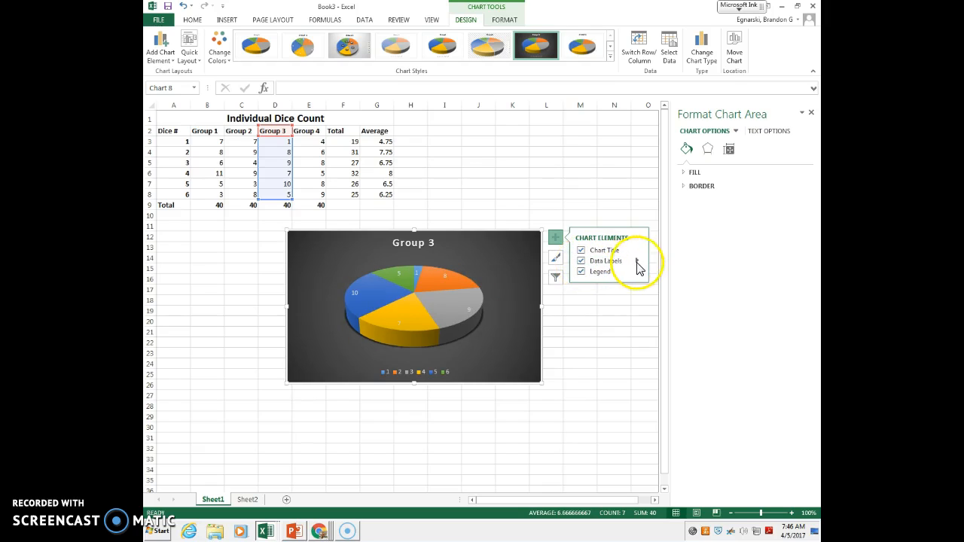
pyautogui.click(637, 262)
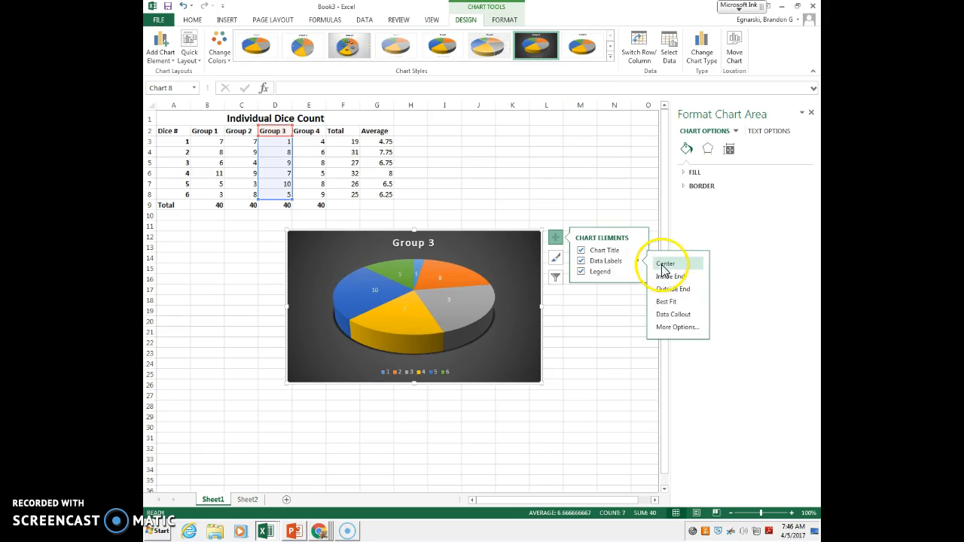
pyautogui.click(663, 303)
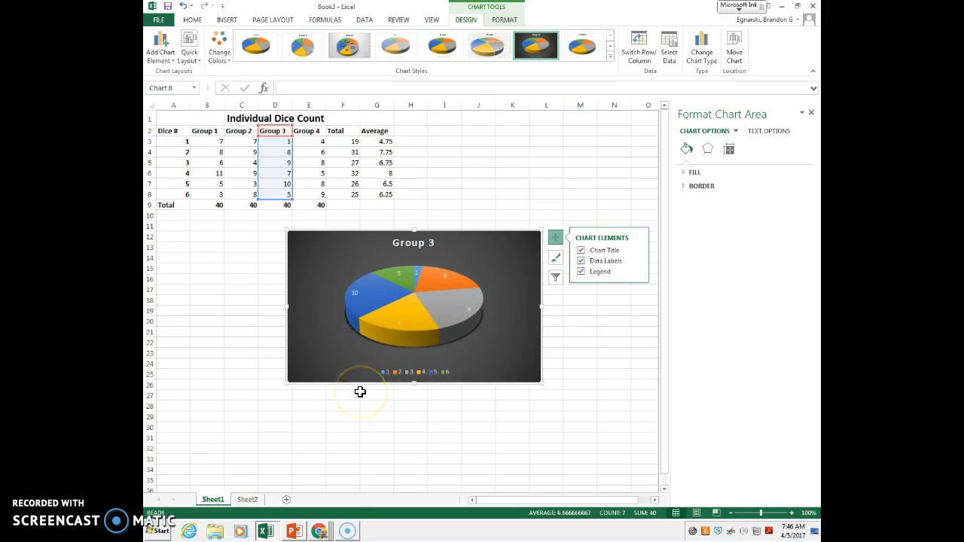
# Format the pie chart's data labels to show Percentage instead of Value.
pyautogui.click(637, 264)
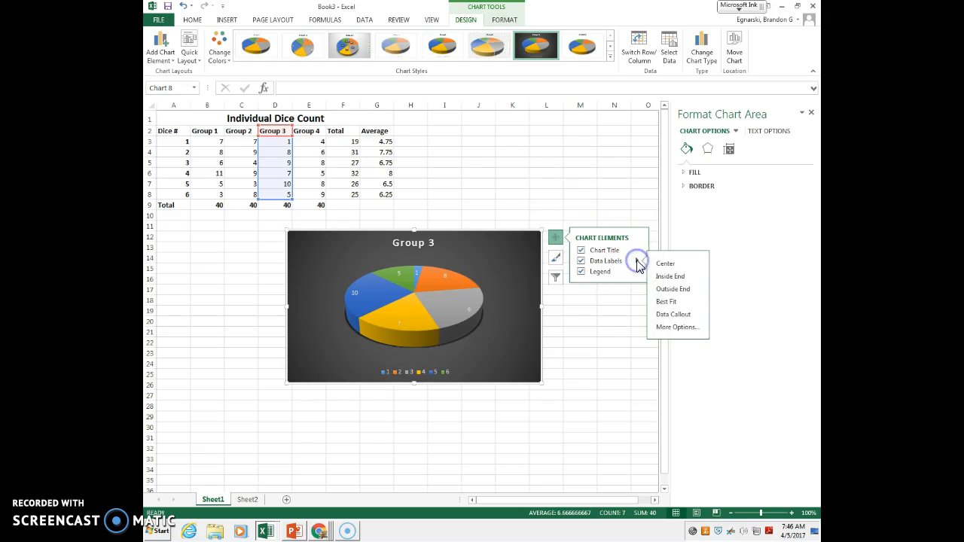
pyautogui.click(680, 333)
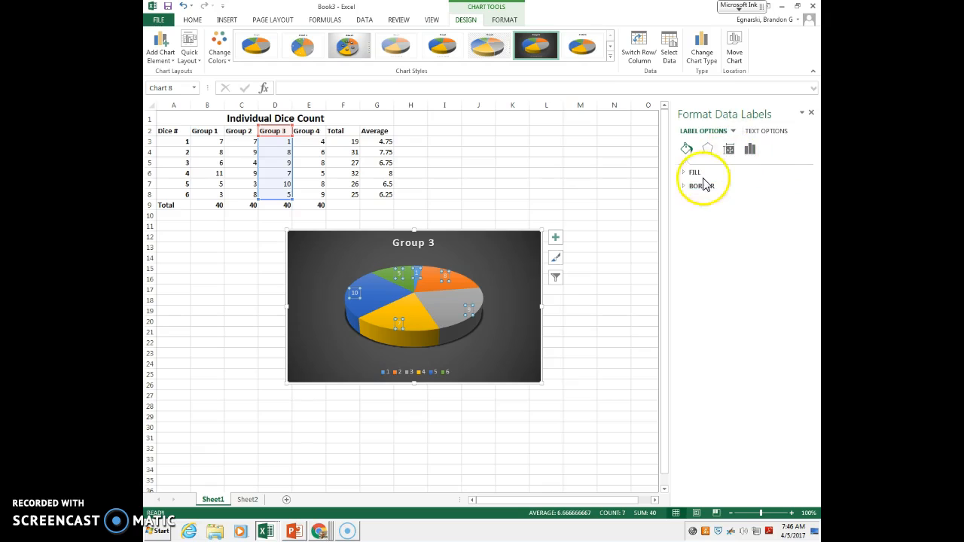
pyautogui.click(760, 131)
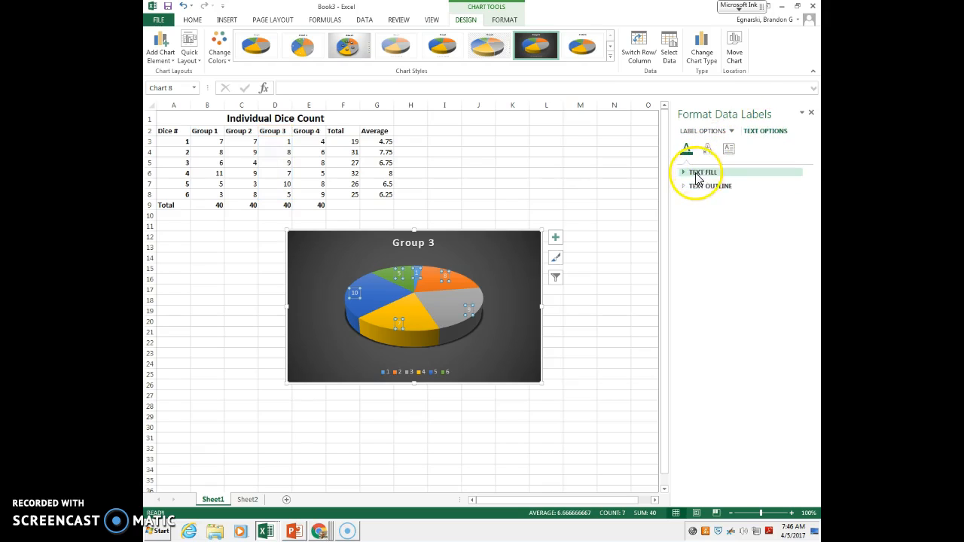
pyautogui.click(709, 154)
pyautogui.click(685, 153)
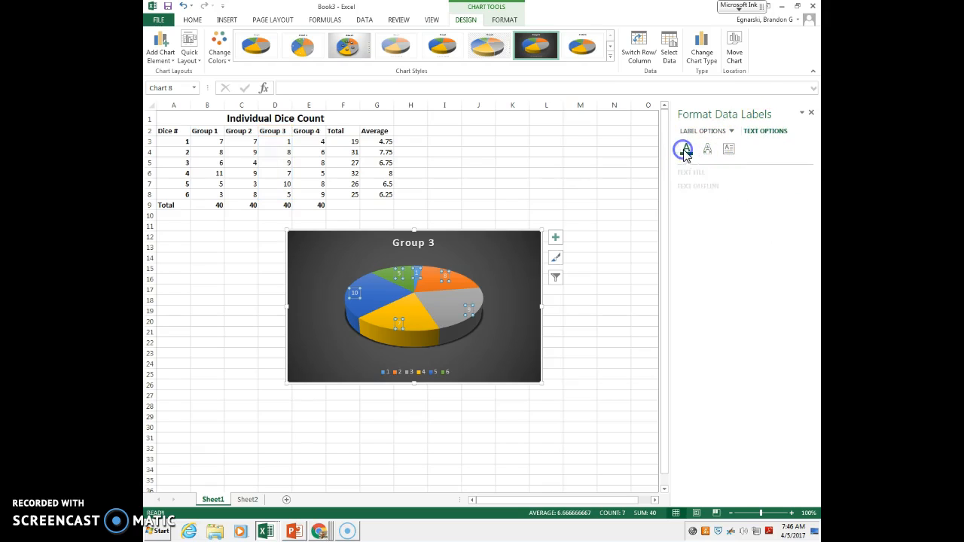
pyautogui.click(708, 131)
pyautogui.click(698, 250)
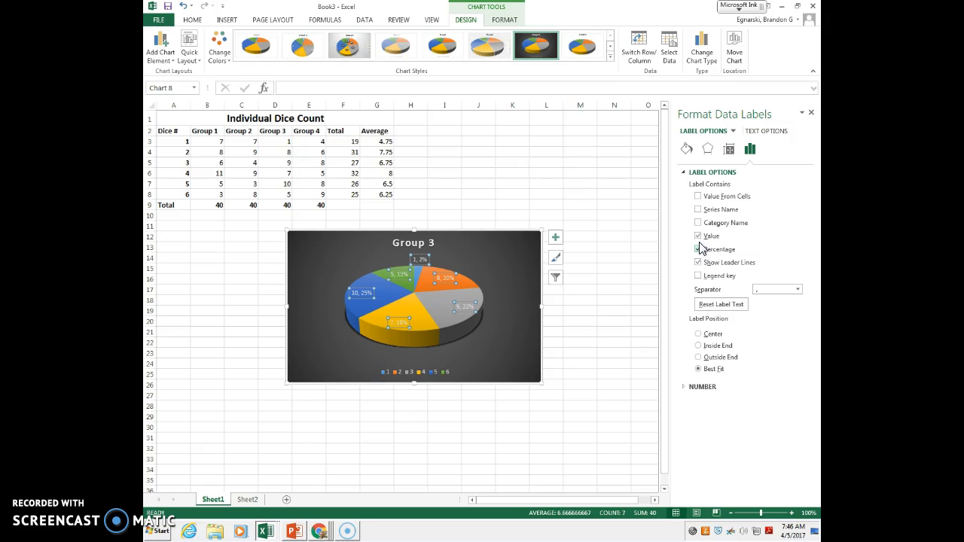
pyautogui.click(698, 237)
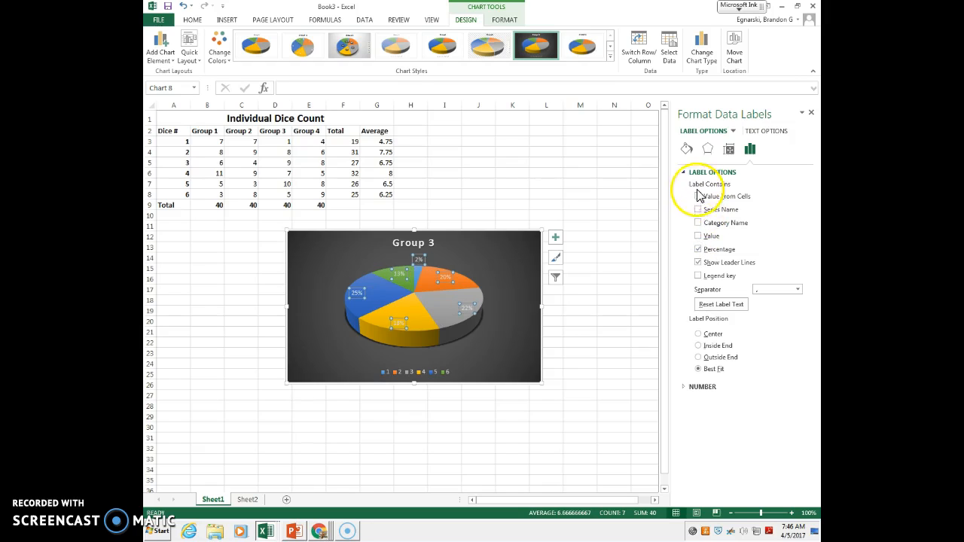
pyautogui.click(698, 262)
# Pull the gray slice for dice number 3 out of the pie, and move the chart below the table, over about columns A to H.
pyautogui.click(510, 265)
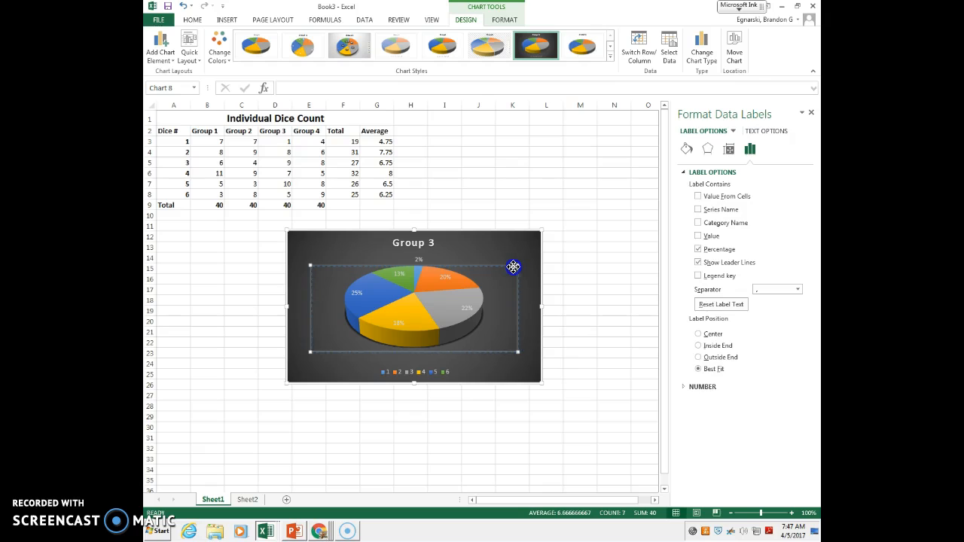
pyautogui.click(447, 301)
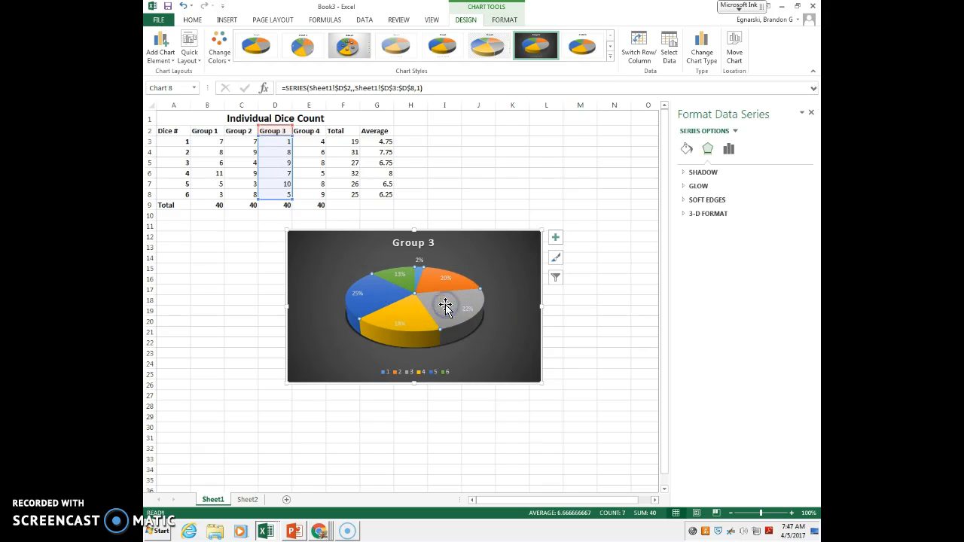
pyautogui.click(449, 316)
pyautogui.moveTo(461, 319); pyautogui.dragTo(477, 366)
pyautogui.click(484, 344)
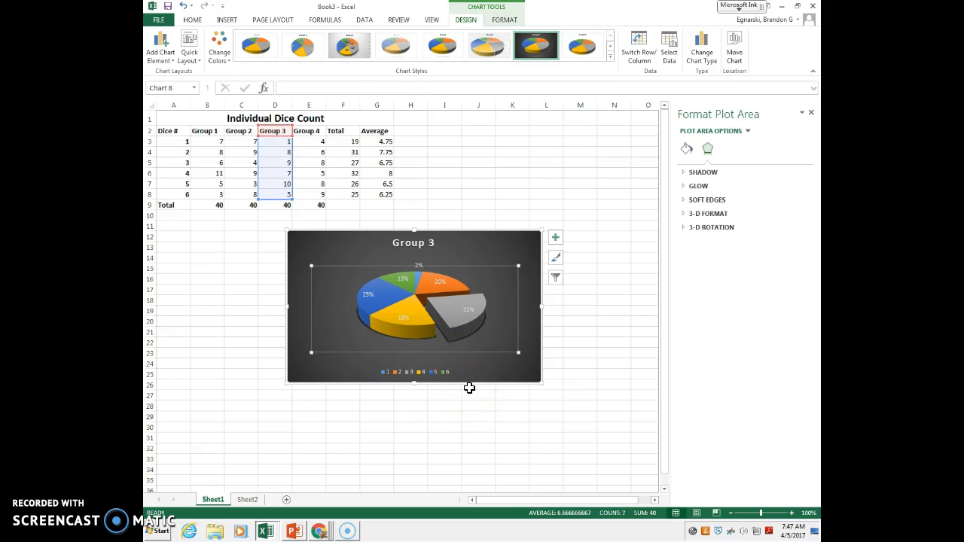
pyautogui.click(610, 331)
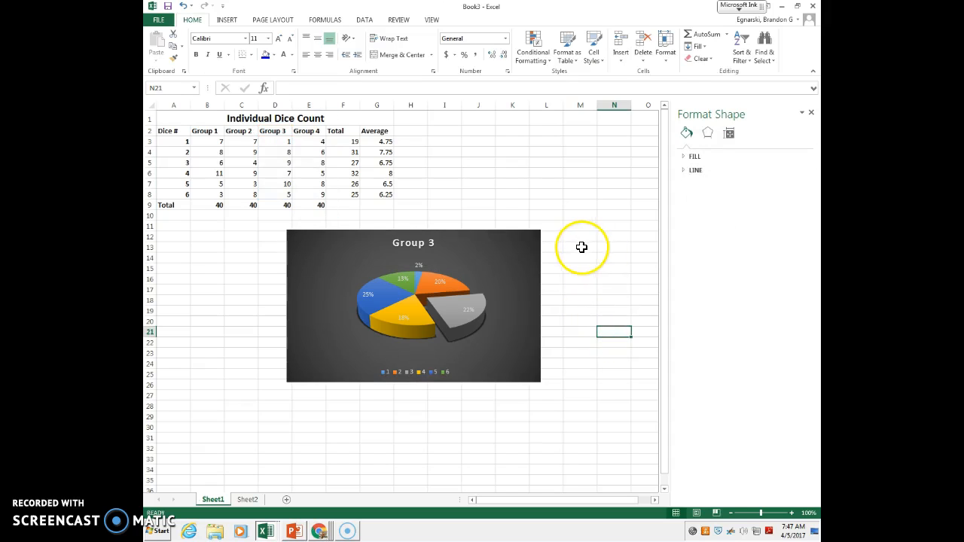
pyautogui.moveTo(500, 249); pyautogui.dragTo(387, 253)
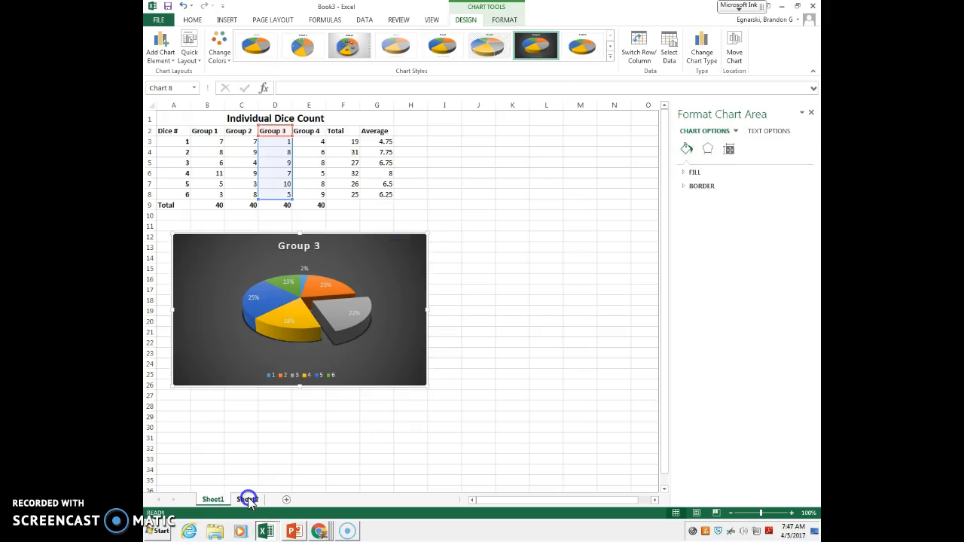
# Examine the Total Count Rolled table on Sheet2, including the empty cells beside Group 4 and in row 14 below the data.
pyautogui.click(248, 500)
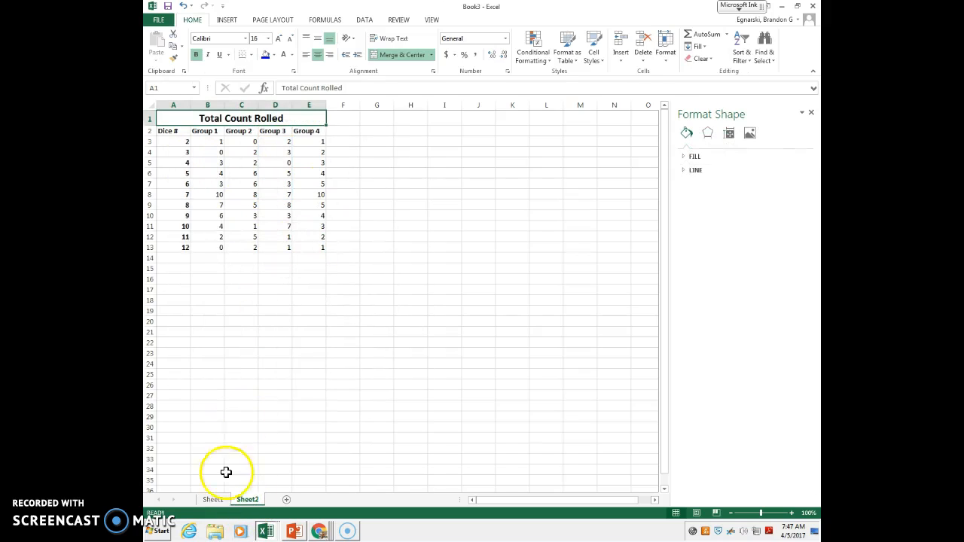
pyautogui.moveTo(170, 119); pyautogui.dragTo(263, 254)
pyautogui.click(290, 298)
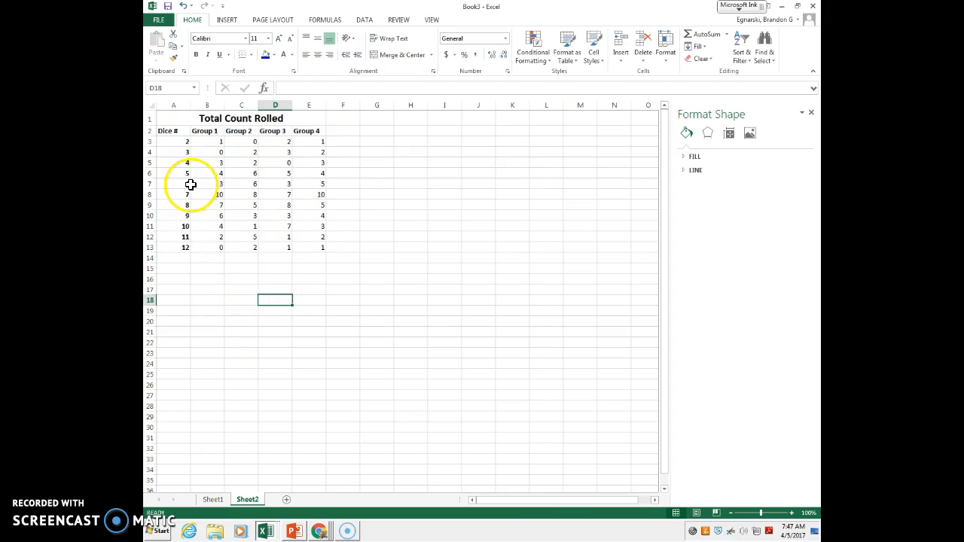
pyautogui.click(344, 131)
pyautogui.click(366, 131)
pyautogui.click(183, 258)
pyautogui.moveTo(200, 257); pyautogui.dragTo(305, 257)
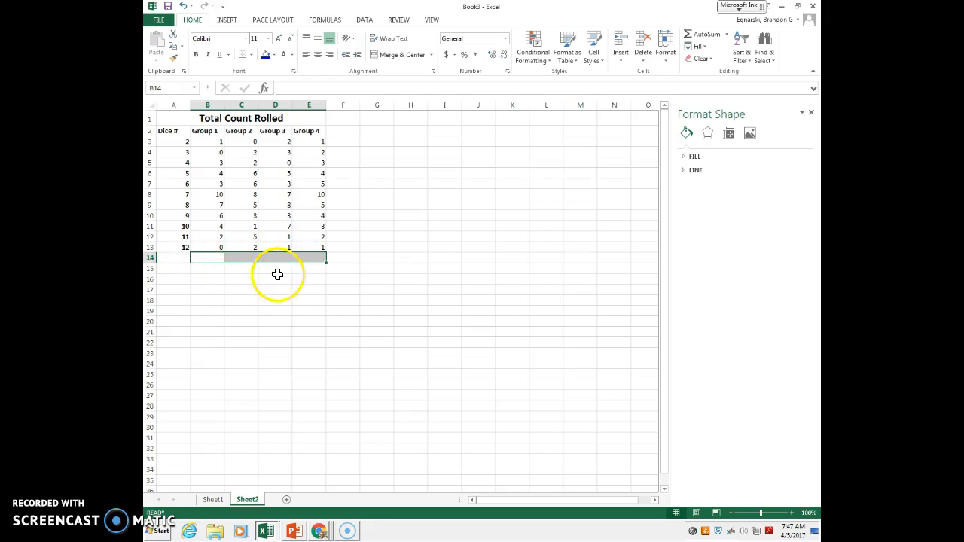
pyautogui.click(415, 236)
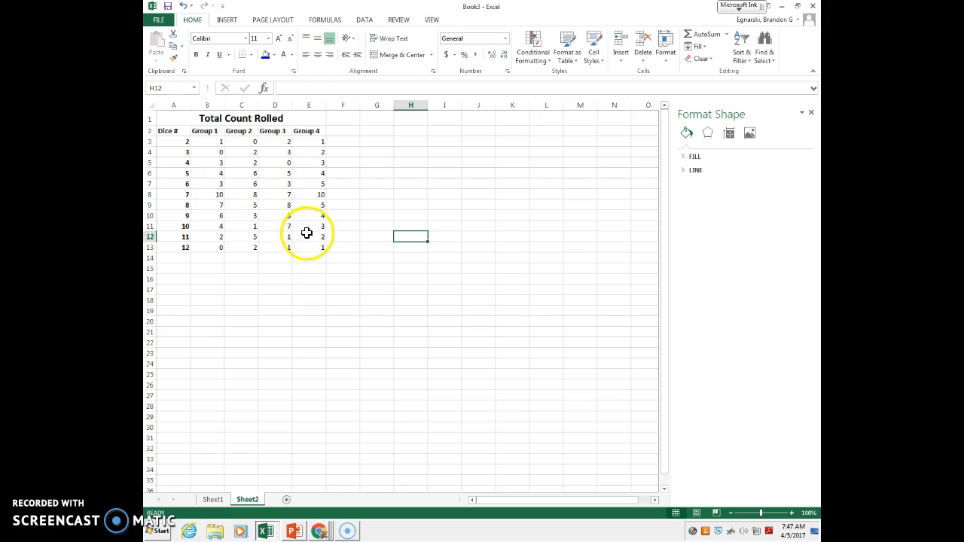
pyautogui.click(219, 503)
pyautogui.click(238, 501)
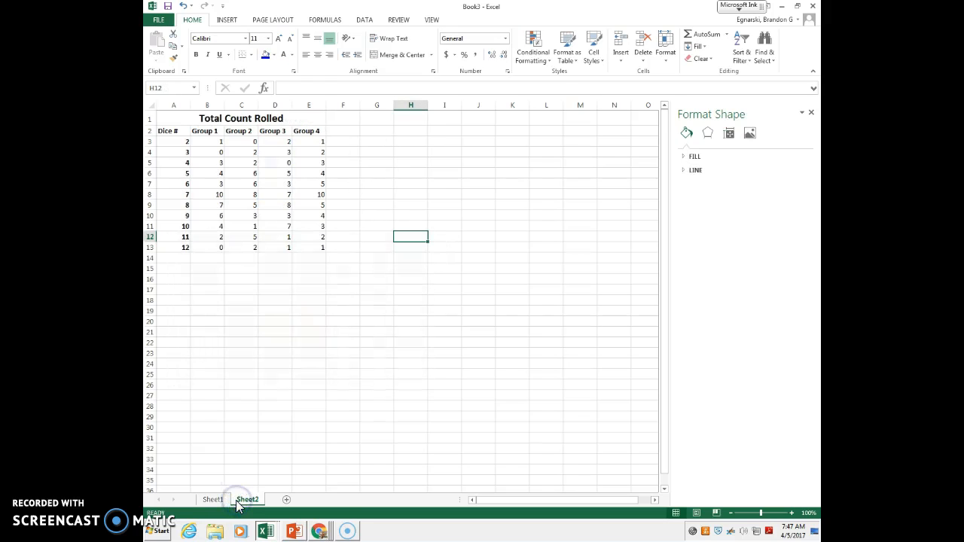